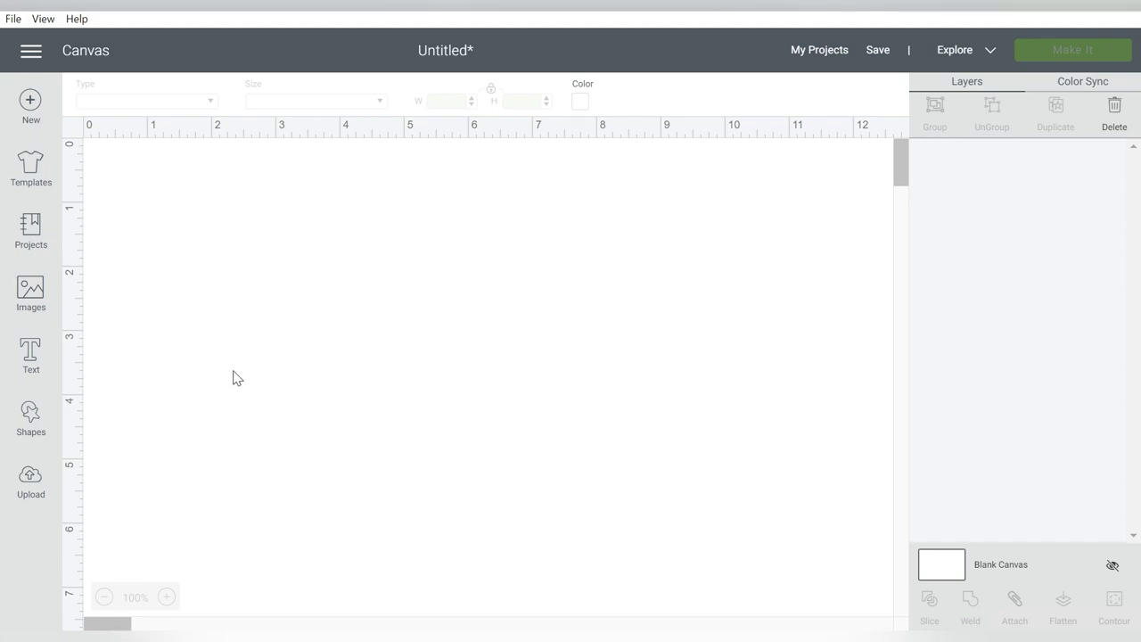
Start an image upload and browse to the Valentine Earrings SVG folder in Downloads
click(30, 486)
click(312, 328)
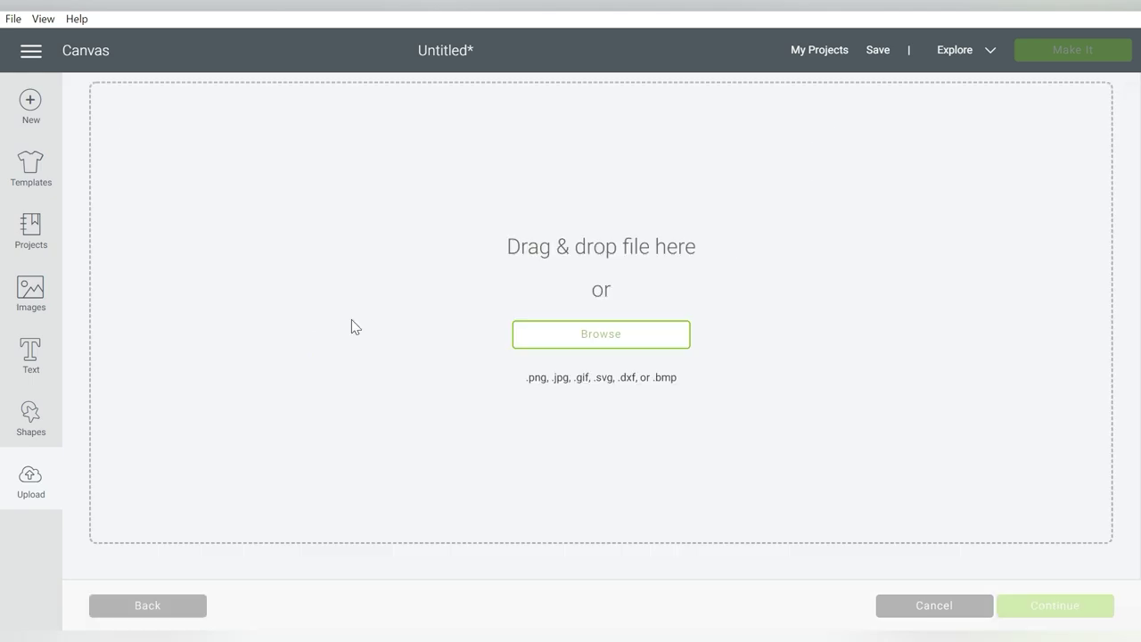
click(575, 337)
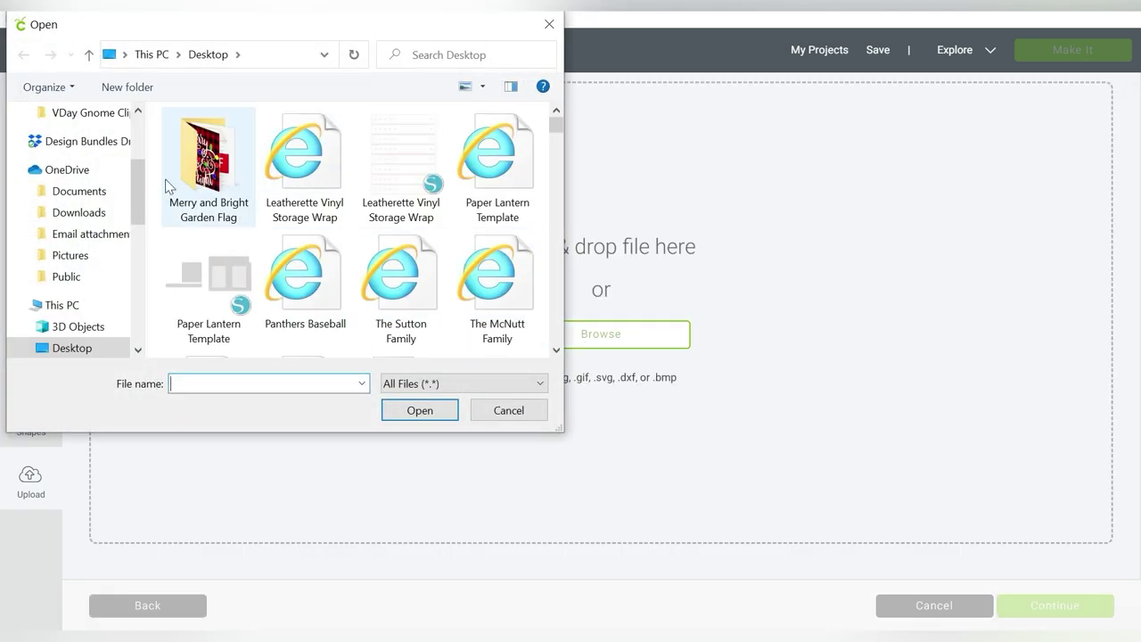
scroll(127, 190, up, 3)
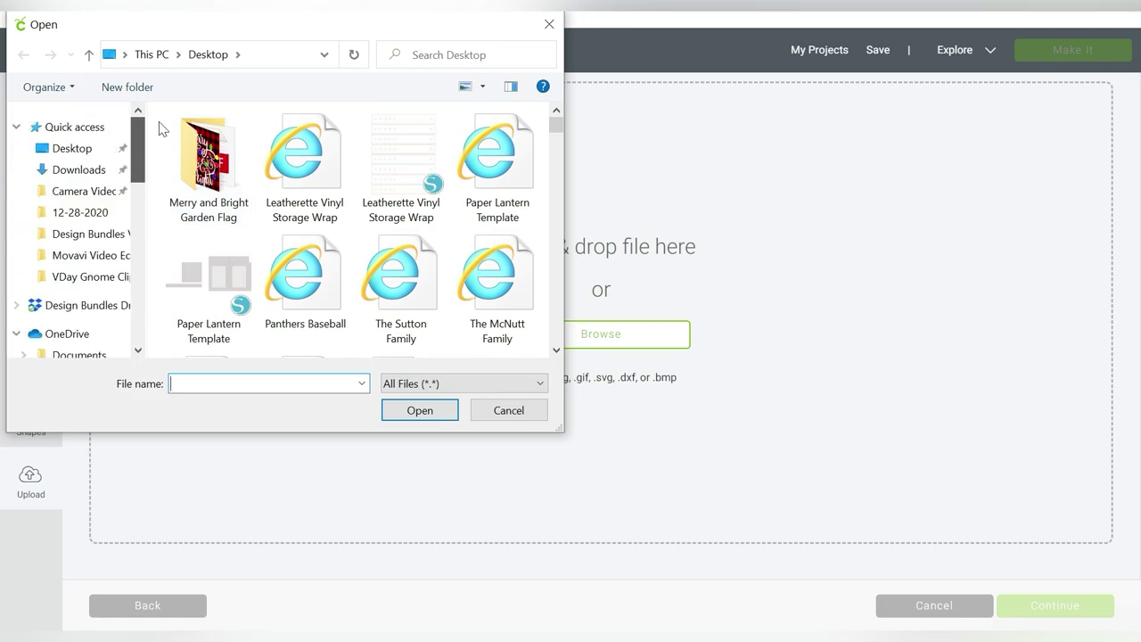
click(79, 171)
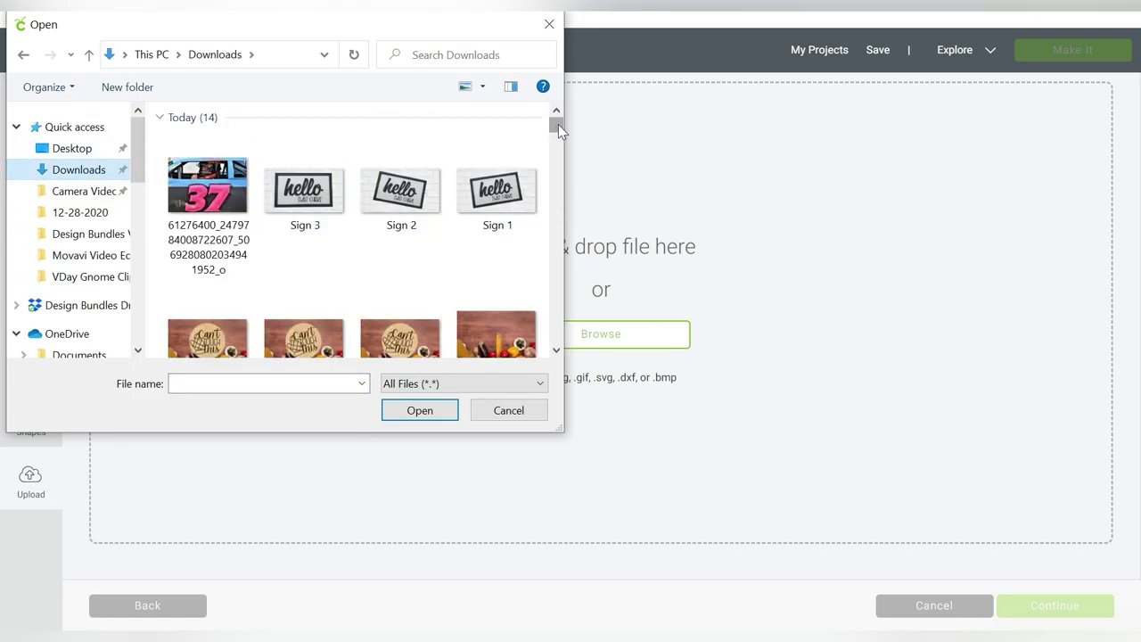
scroll(558, 130, down, 5)
scroll(480, 190, up, 1)
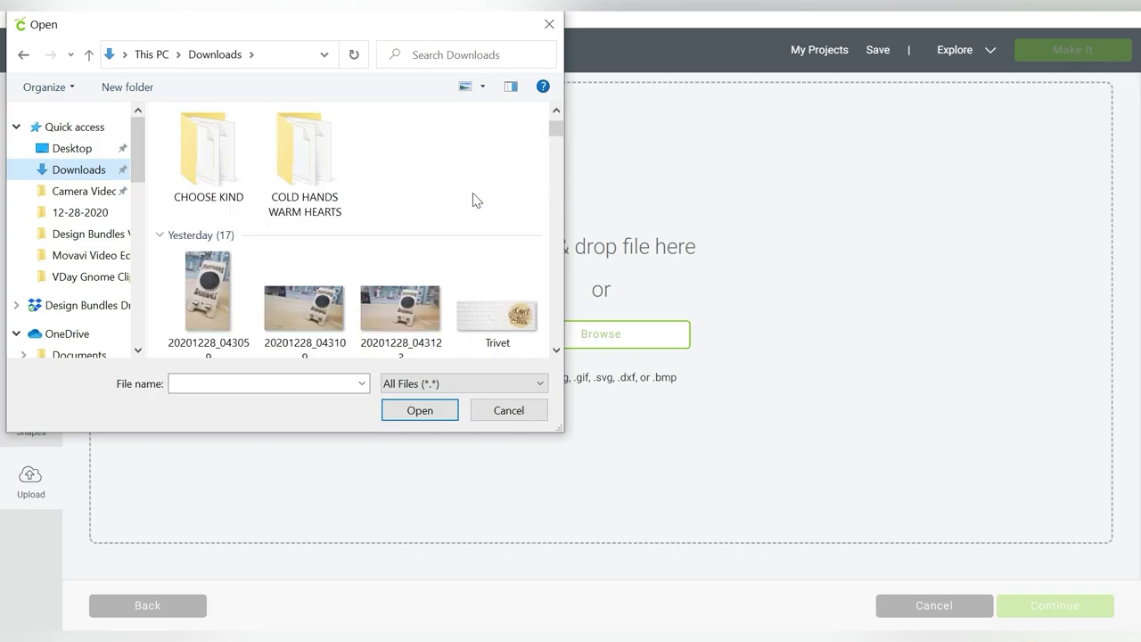
scroll(477, 200, up, 1)
double_click(495, 174)
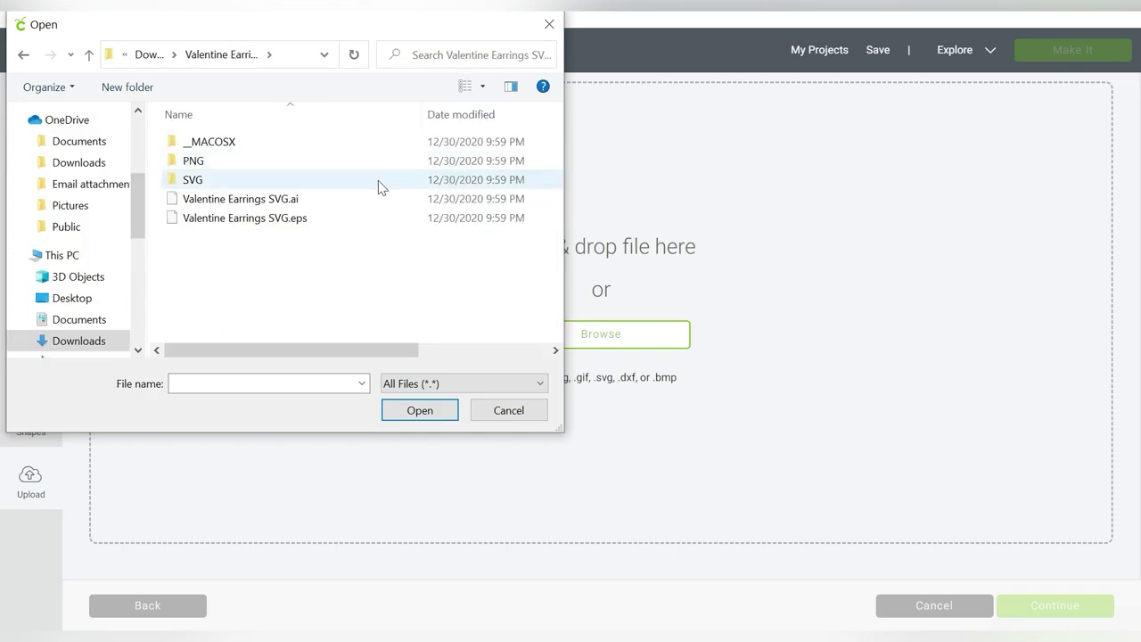
Switch from the PNG folder to the SVG folder and open design file 25 for upload
double_click(330, 162)
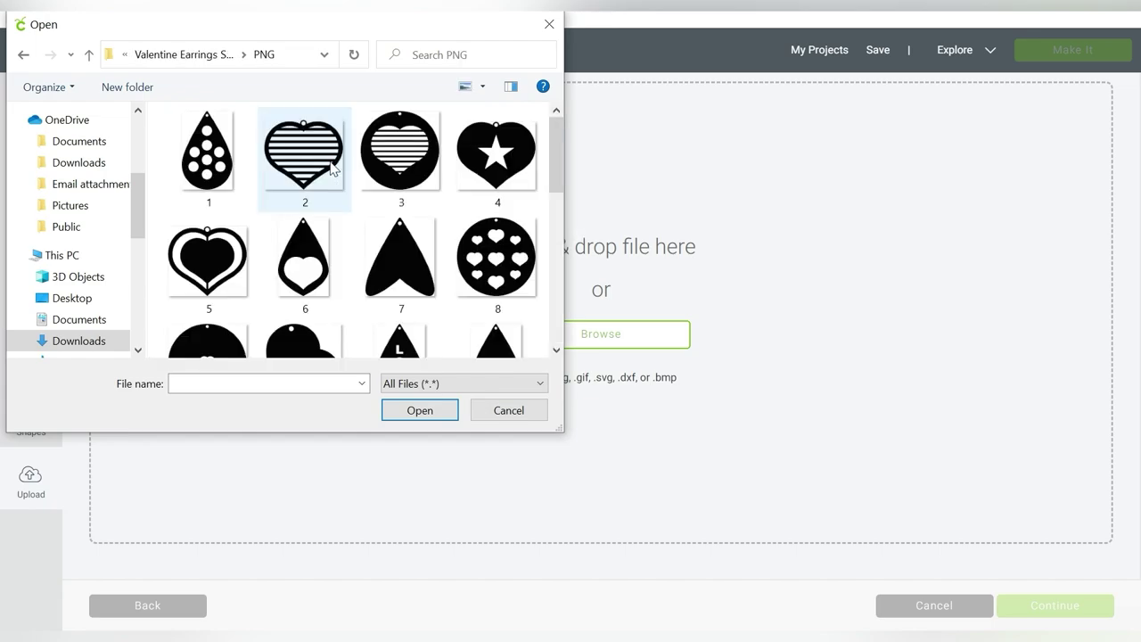
drag(559, 142, 538, 153)
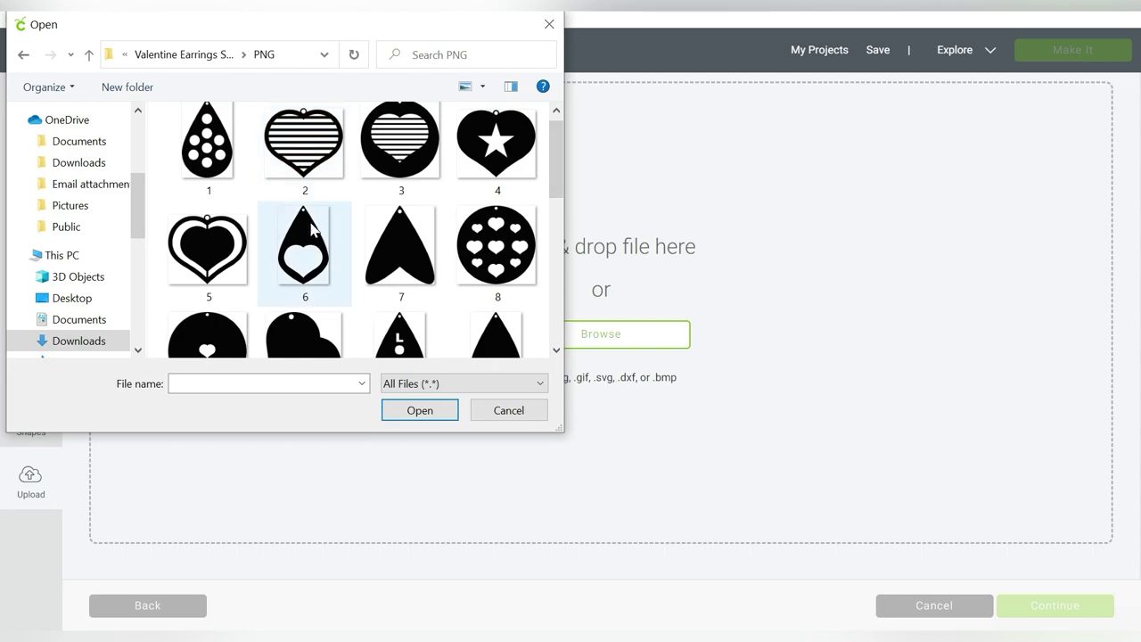
drag(556, 164, 550, 312)
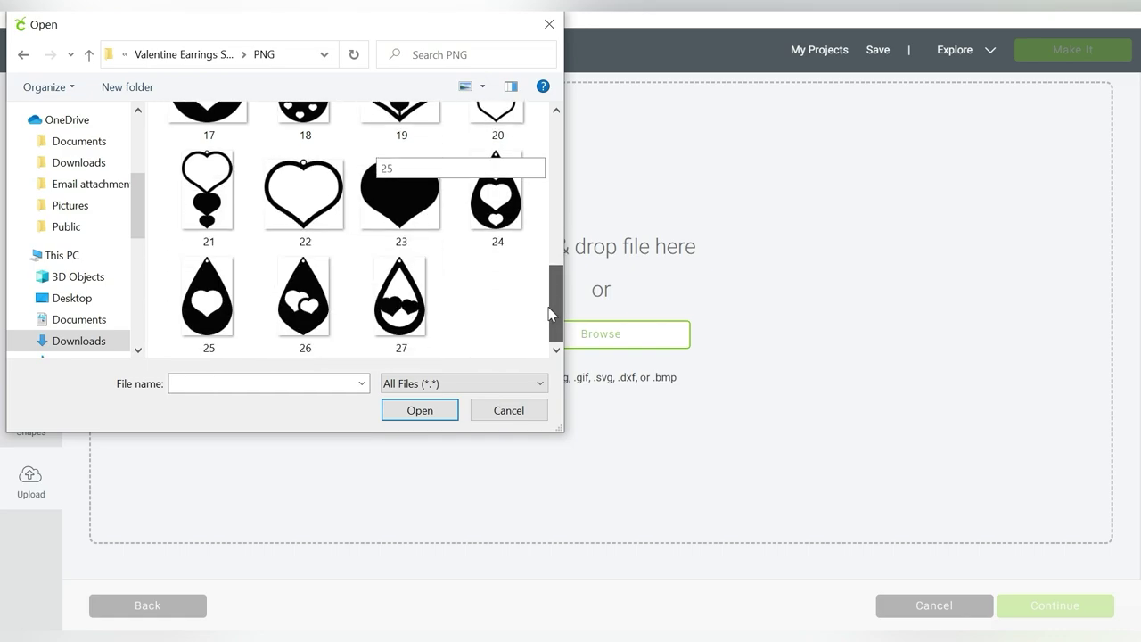
click(110, 45)
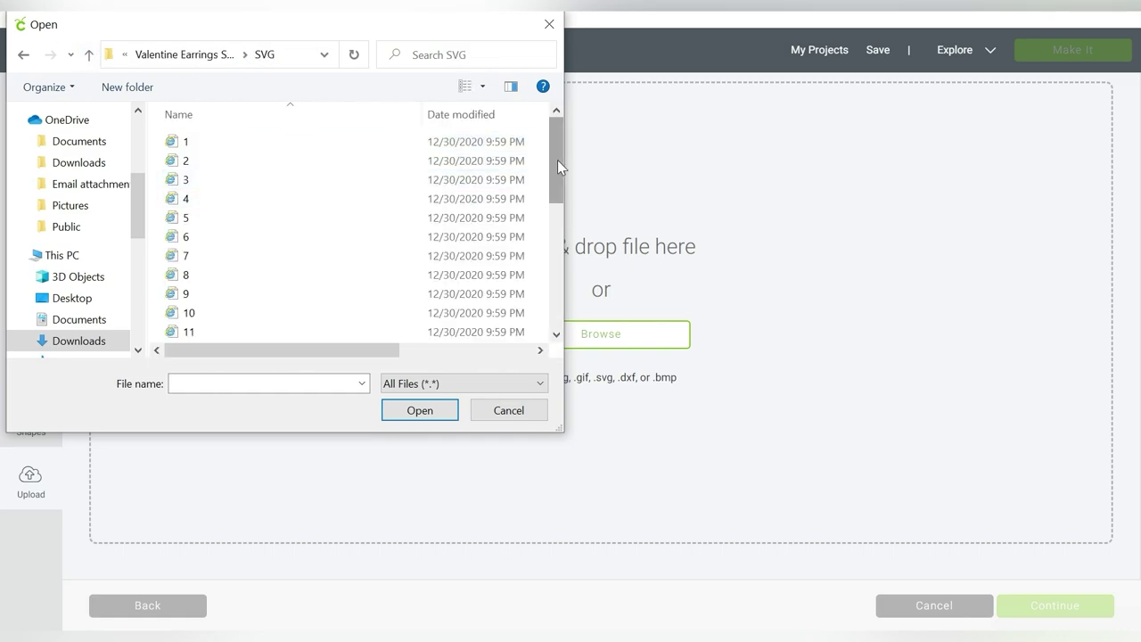
double_click(528, 319)
Save design 25 as a vector upload, then upload and save design 6
click(1044, 606)
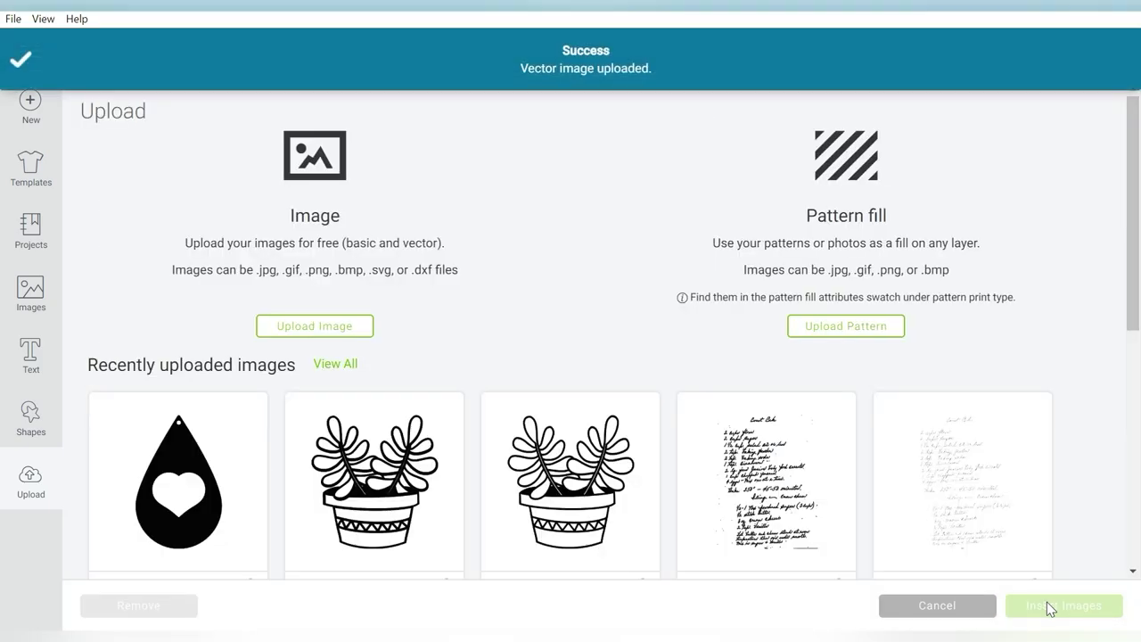
click(329, 326)
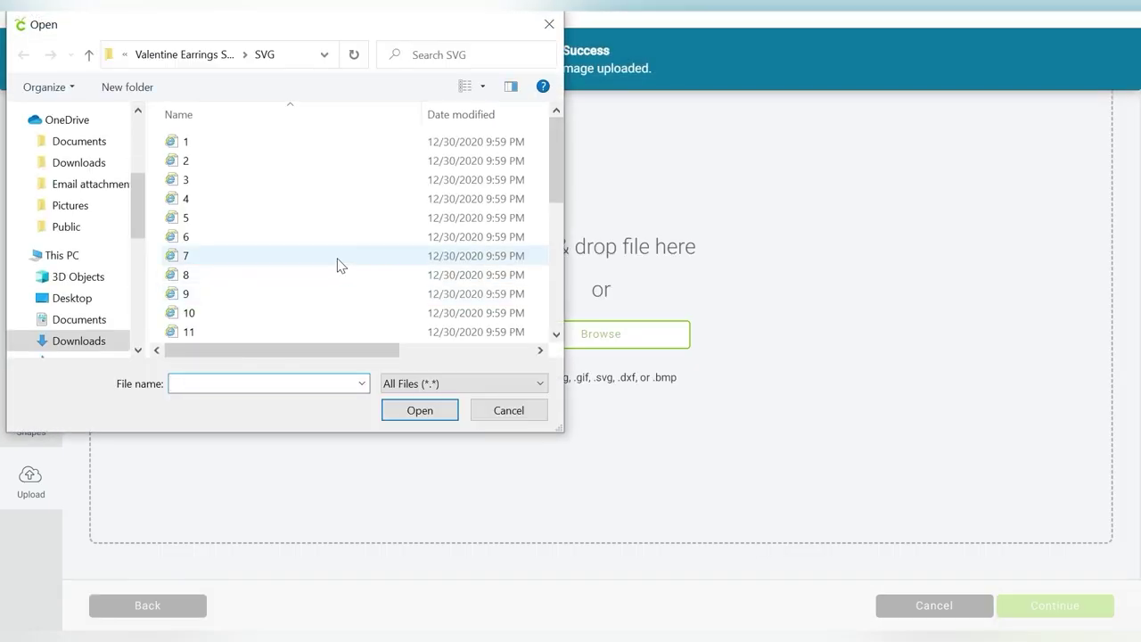
double_click(298, 241)
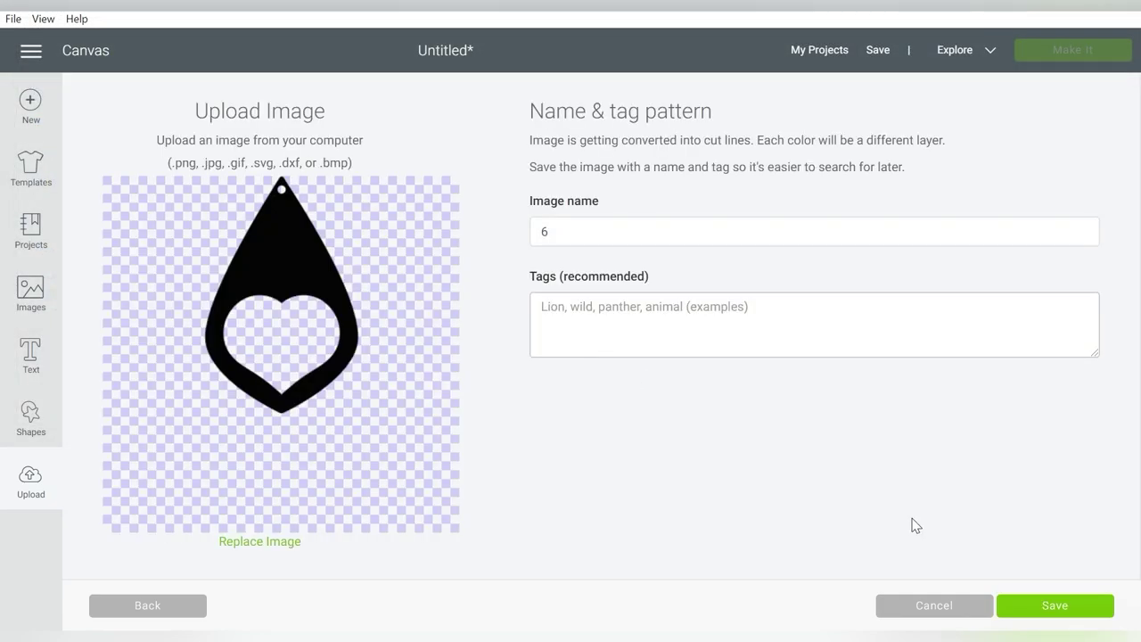
click(1032, 606)
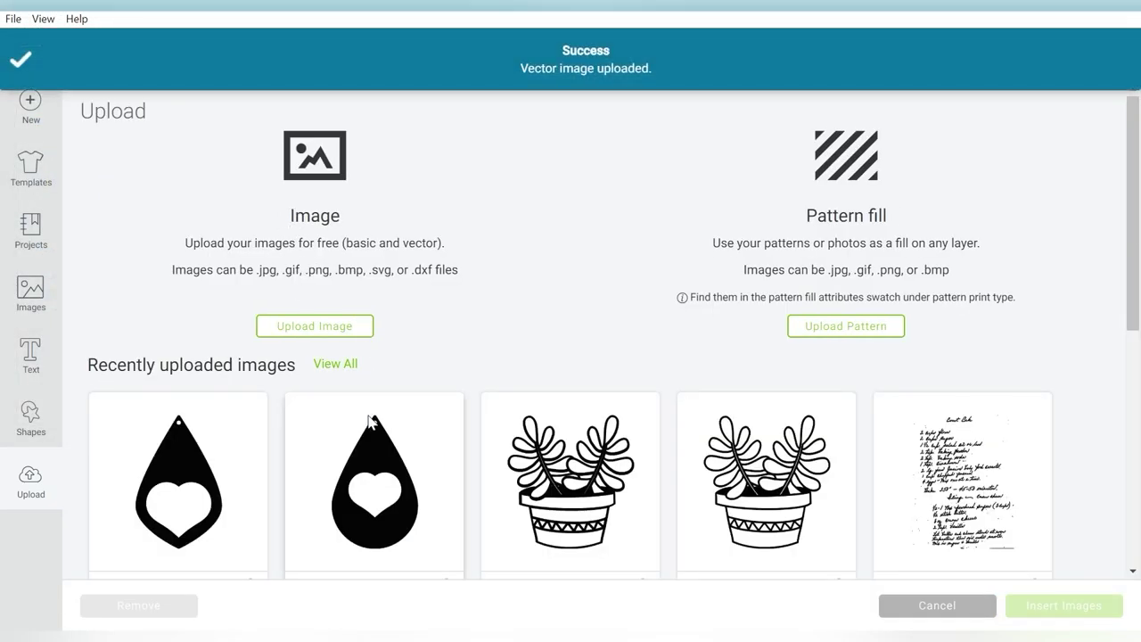
Insert both teardrop designs, 25 and 6, onto the canvas
click(371, 421)
click(207, 424)
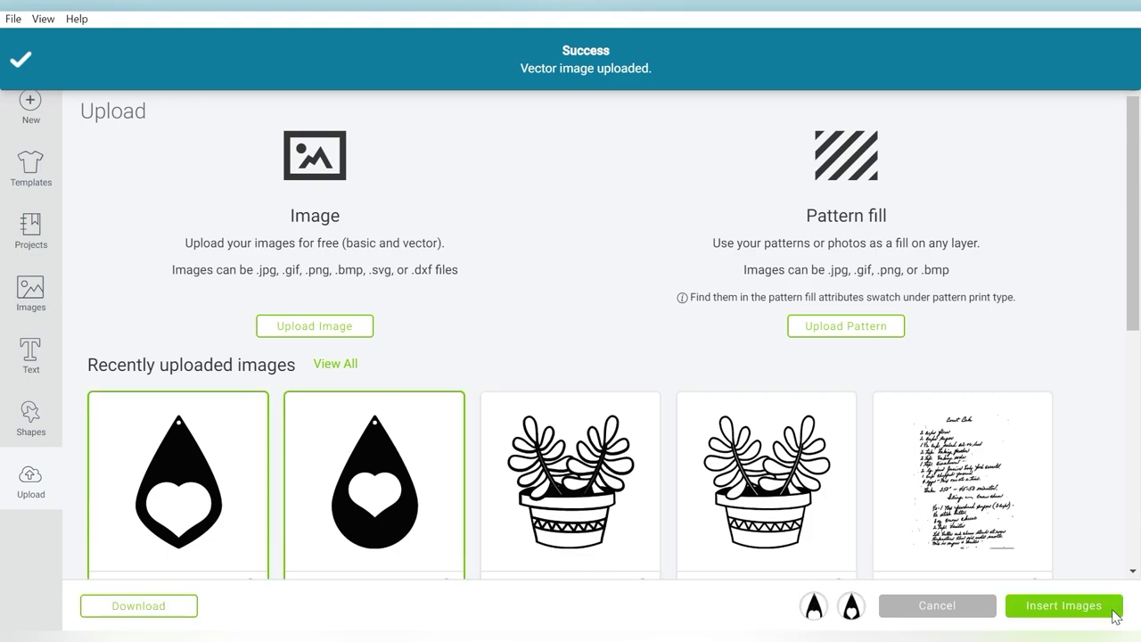
click(1082, 607)
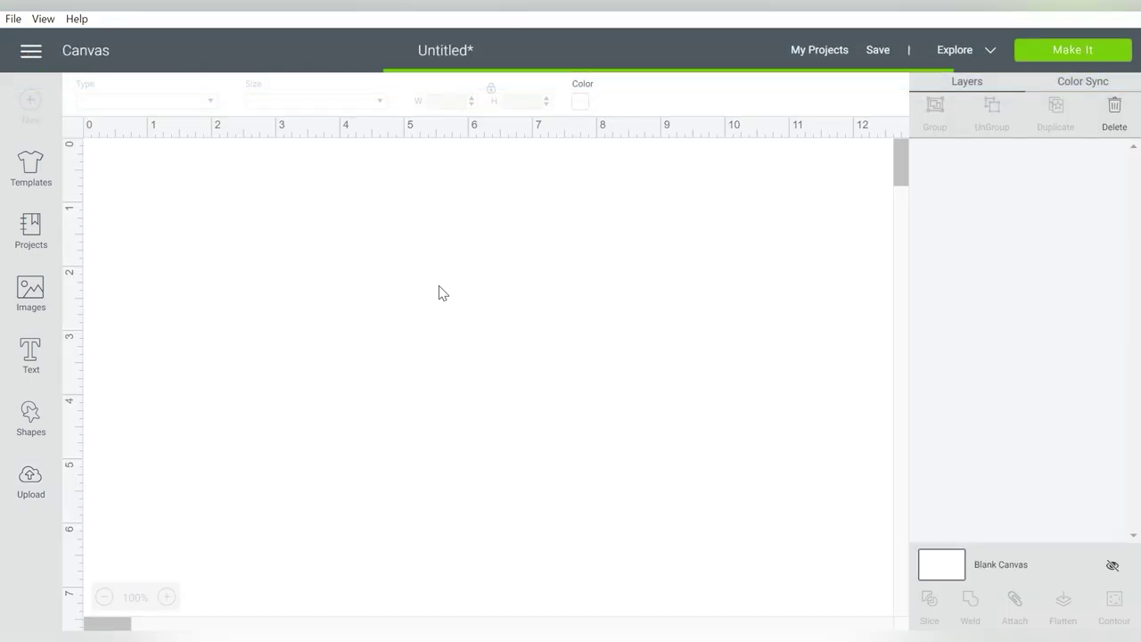
Drag teardrops 6 and 25 apart so they sit side by side without overlapping
click(320, 321)
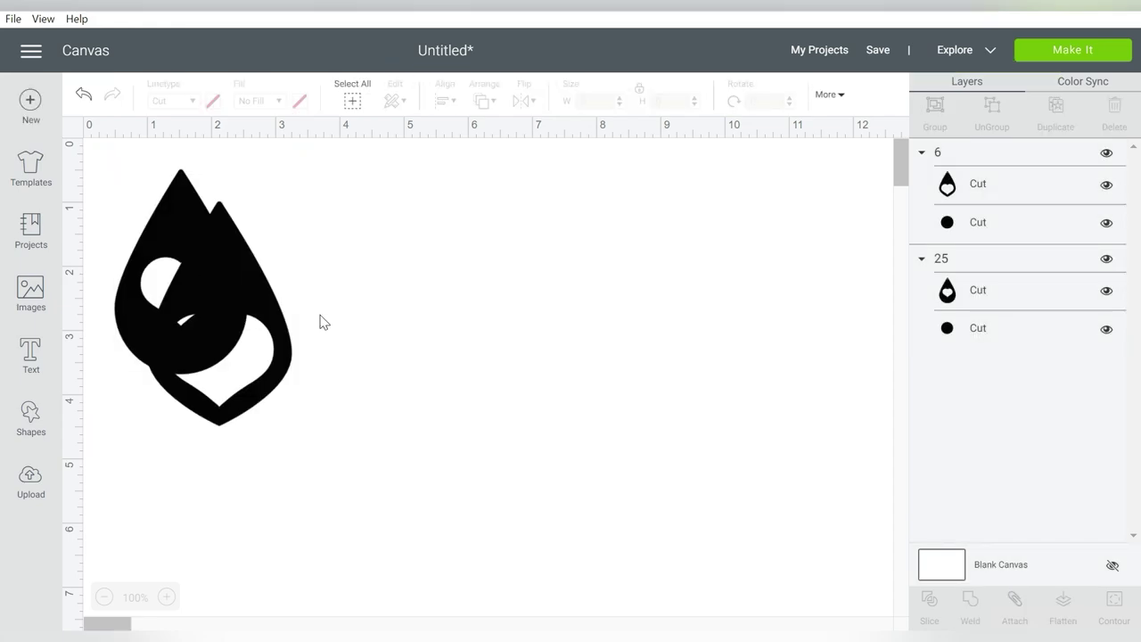
drag(274, 346, 401, 293)
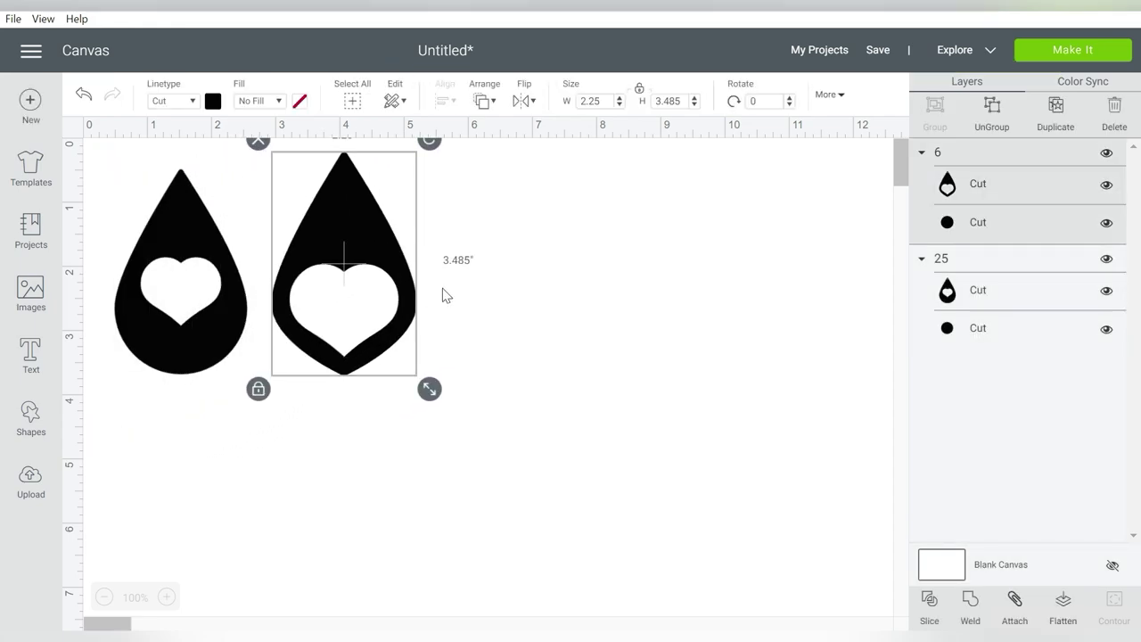
drag(374, 255, 388, 270)
drag(223, 305, 237, 355)
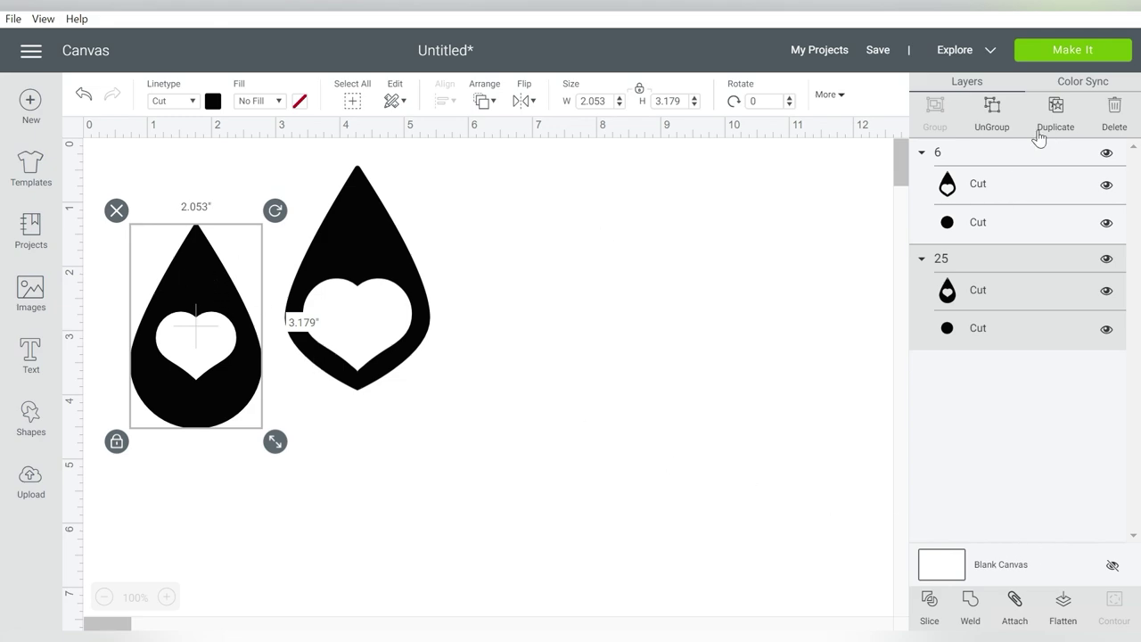
Detach design 25 into separate layers and select its outer teardrop shape
click(991, 108)
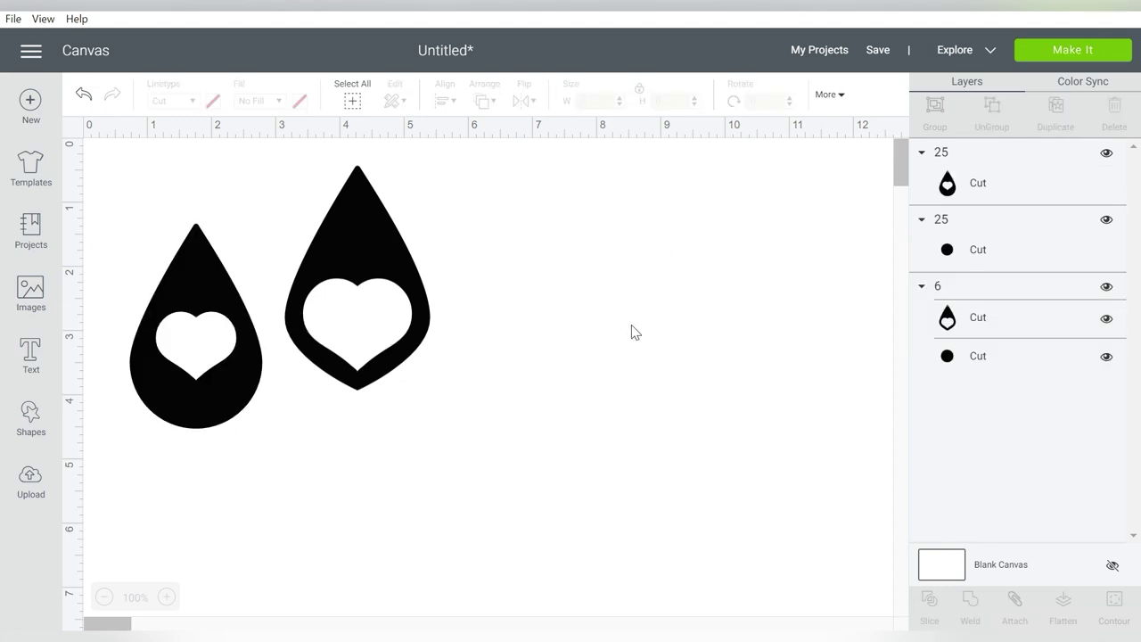
drag(135, 172, 242, 298)
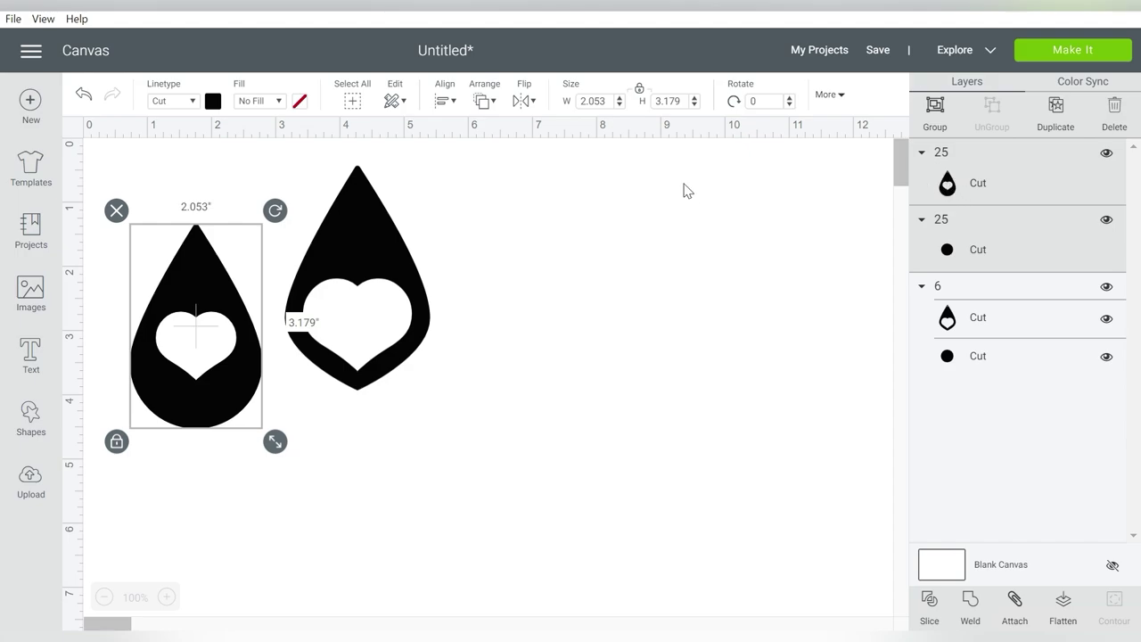
click(171, 493)
click(971, 190)
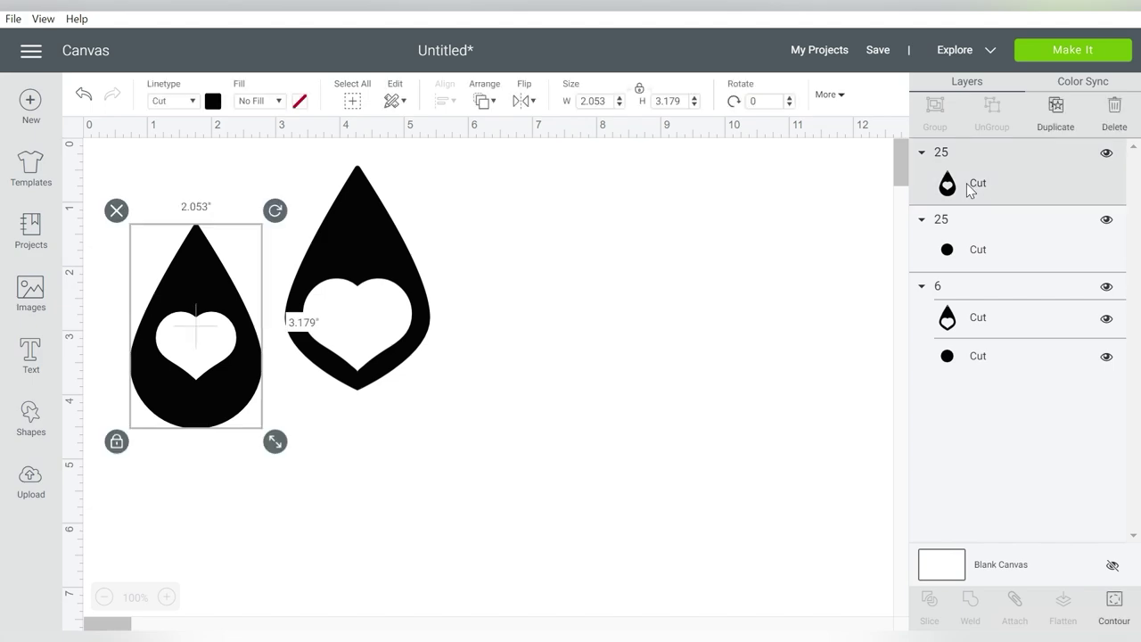
Hide the heart cutout contour, leaving a solid teardrop, and select it with its dot
click(1115, 599)
click(365, 410)
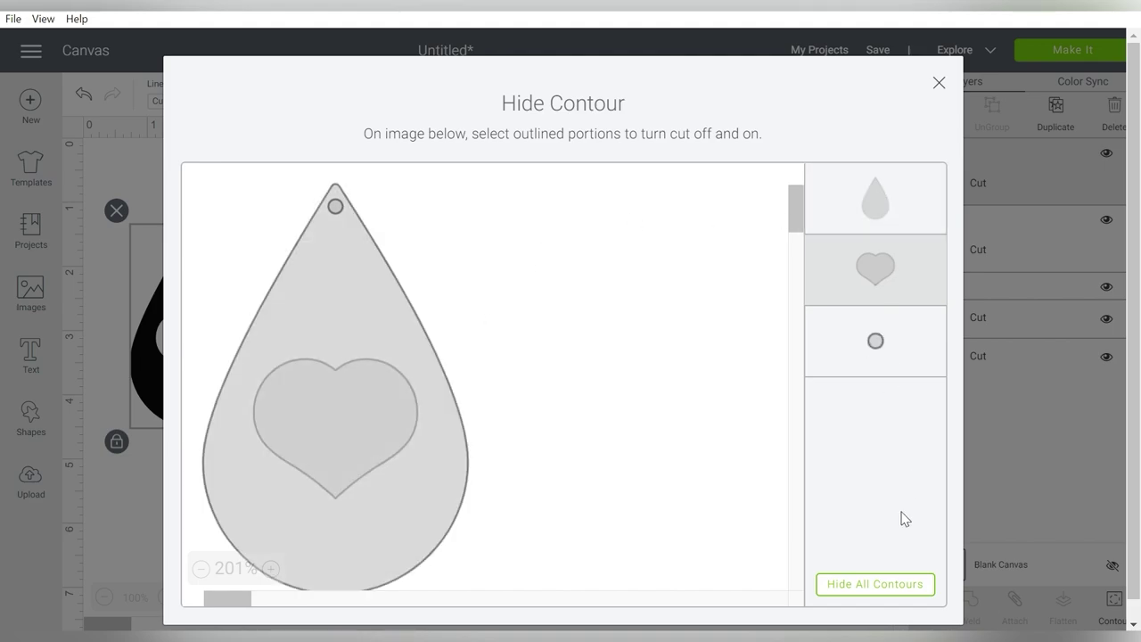
click(939, 84)
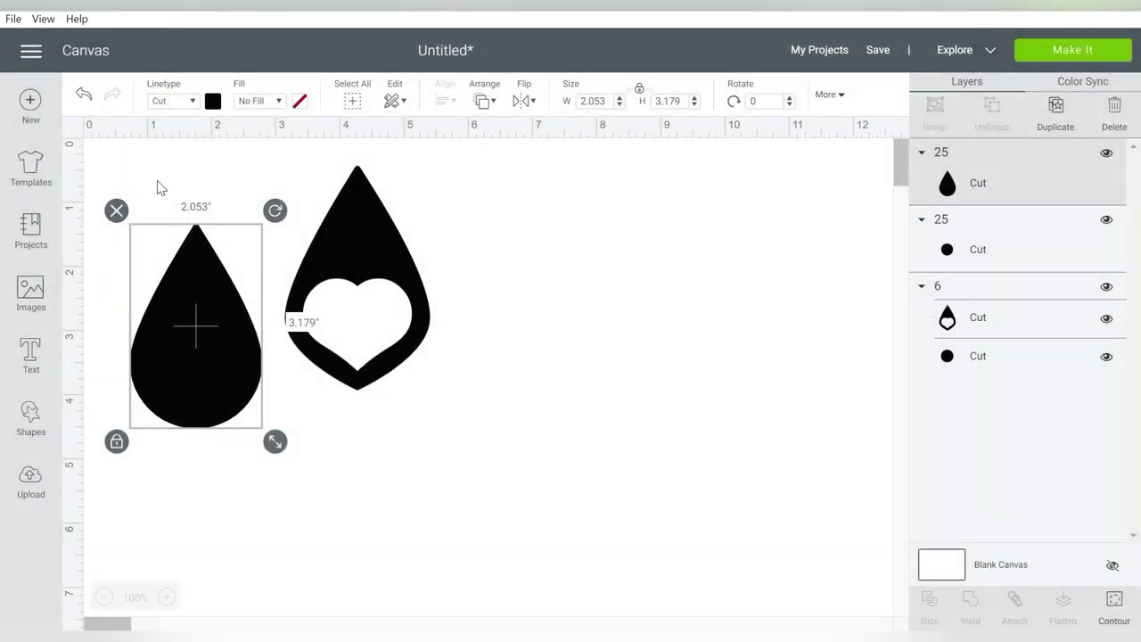
drag(158, 183, 230, 357)
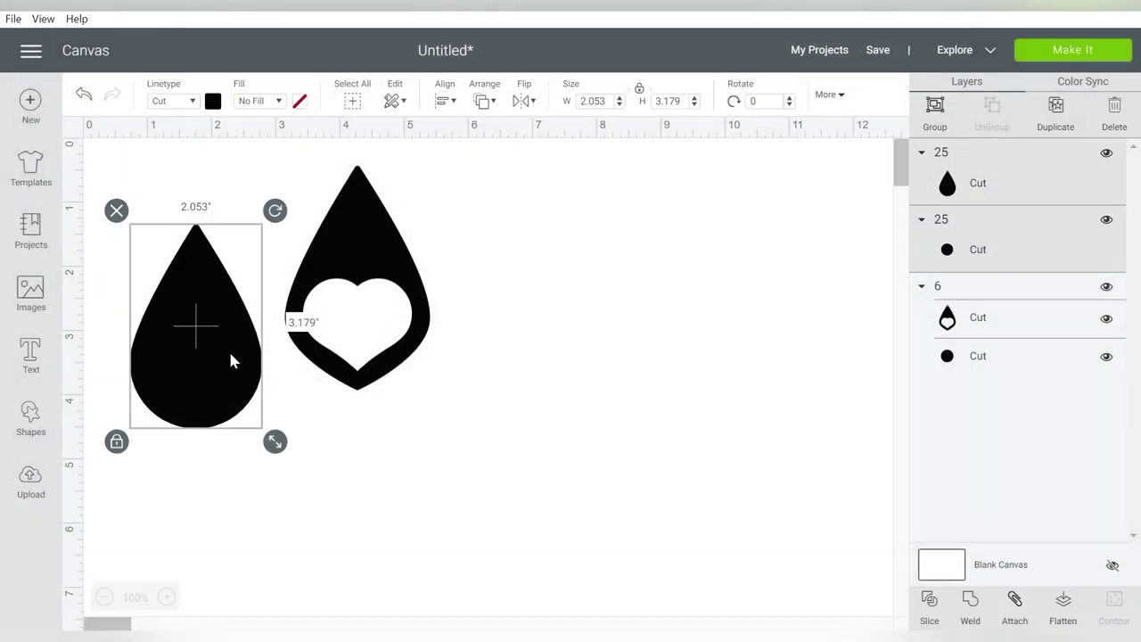
Group the solid teardrop with its hanging-hole dot
click(934, 111)
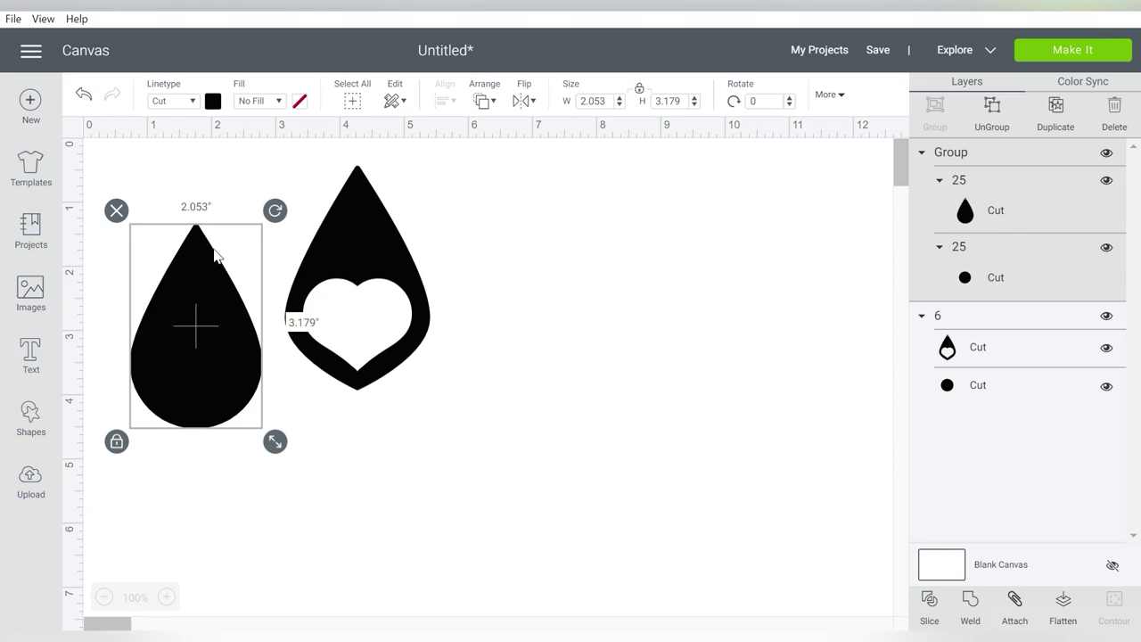
Duplicate the teardrop group, move it right, and hide contours to leave only the 0.111 in dot
key(ctrl+d)
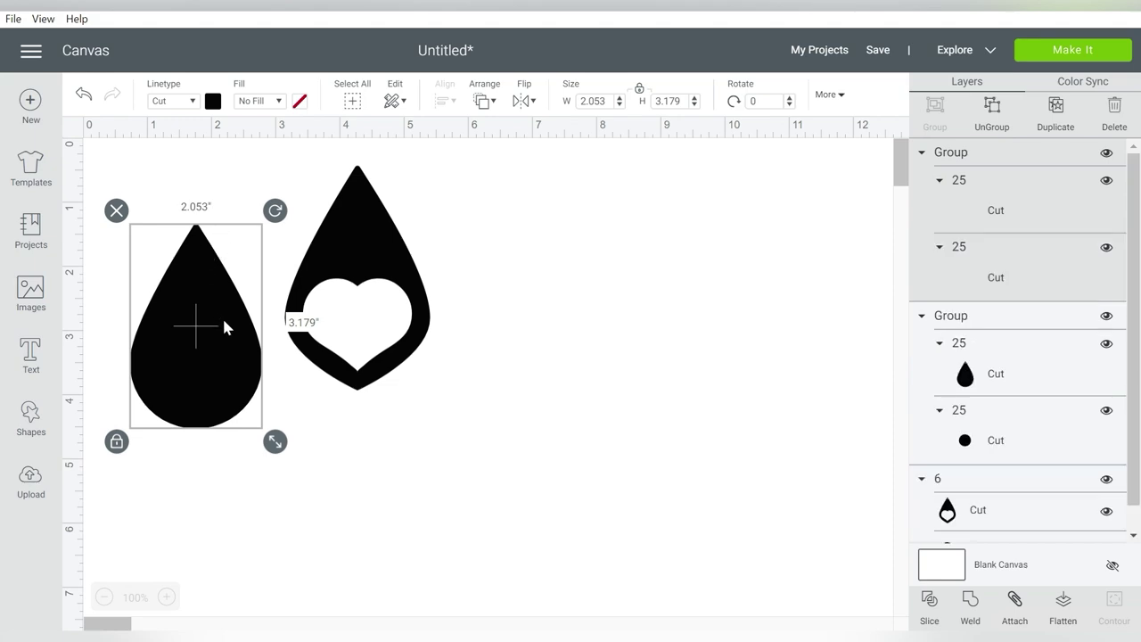
drag(223, 322, 602, 346)
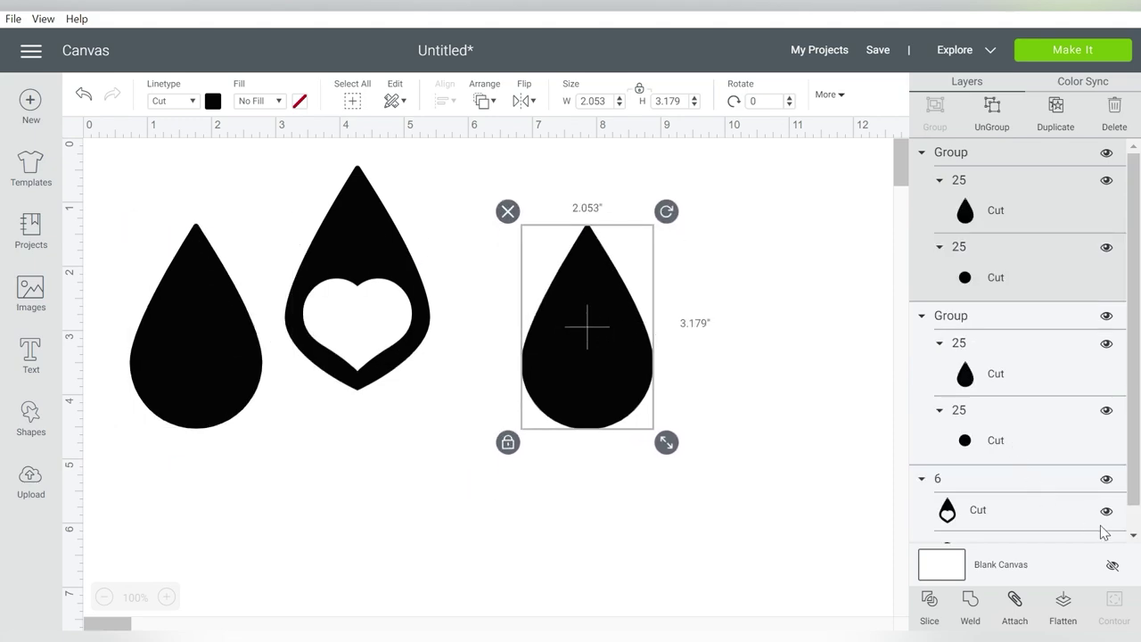
click(989, 107)
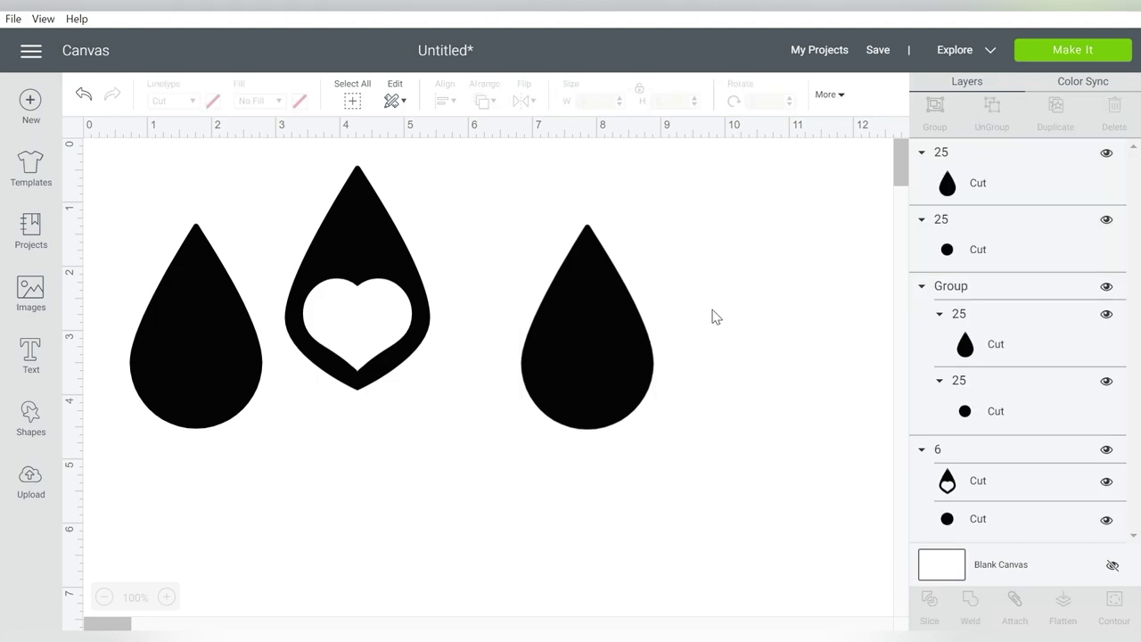
click(596, 381)
click(1114, 603)
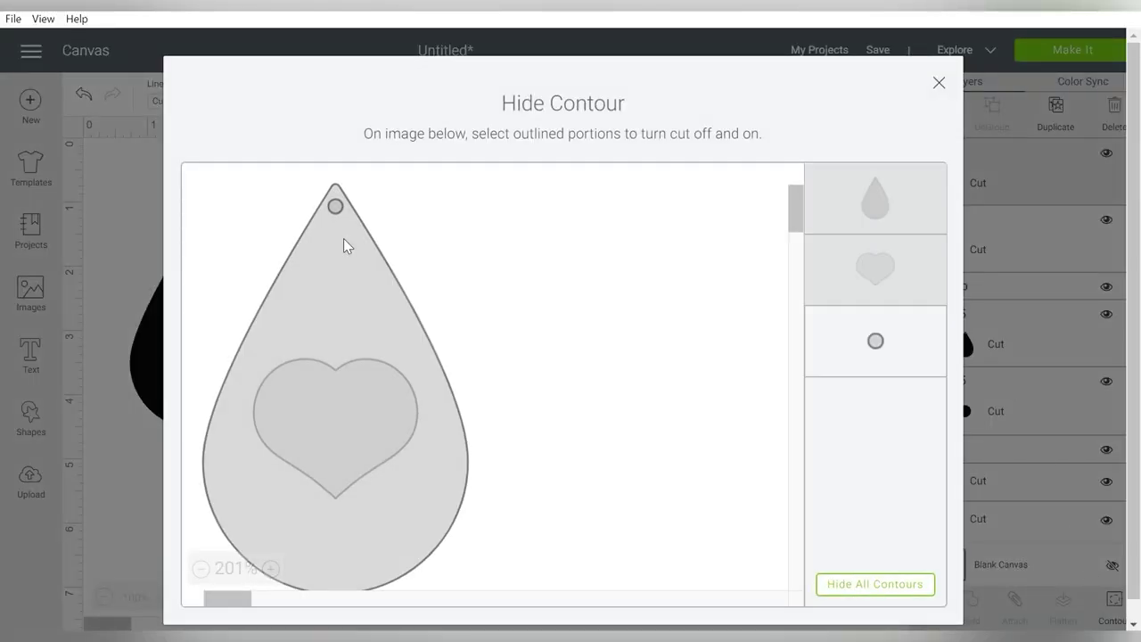
click(858, 585)
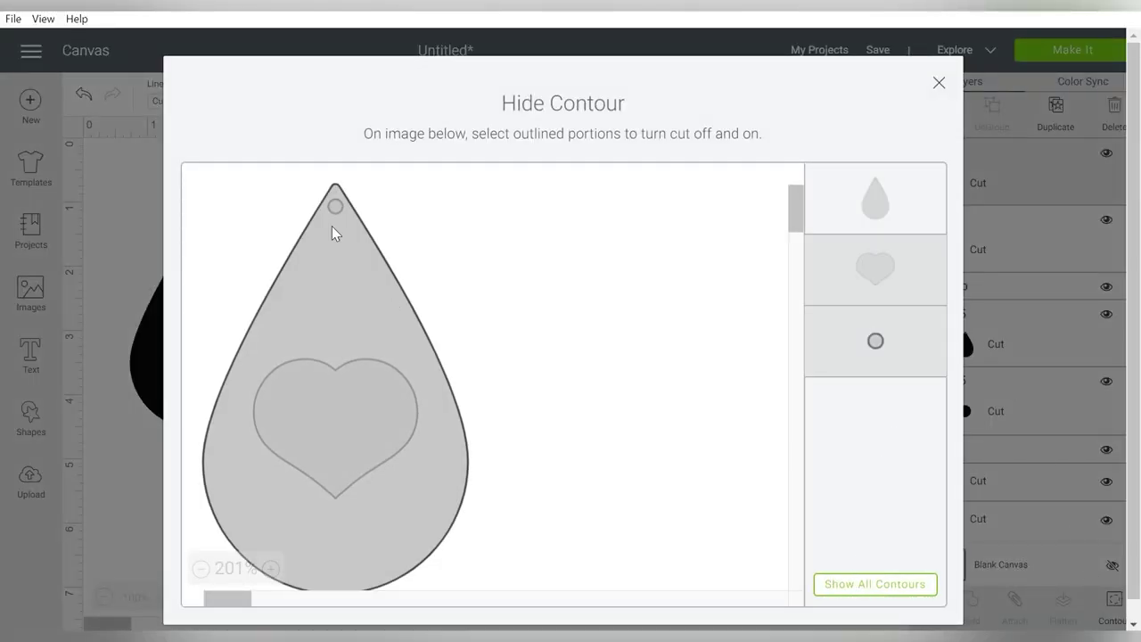
click(939, 82)
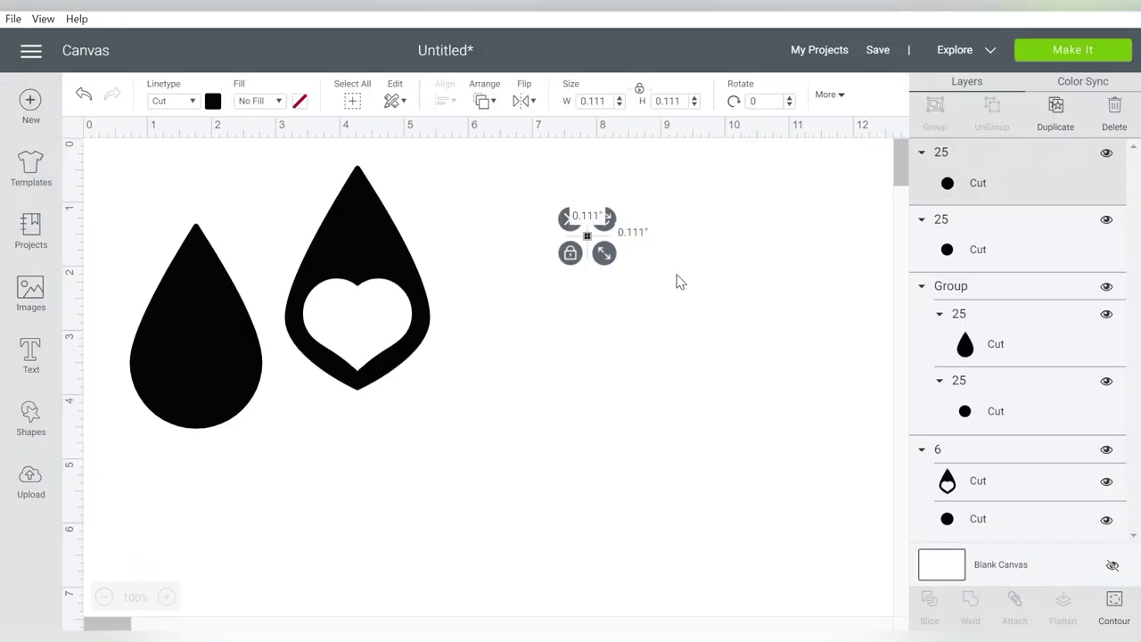
click(680, 282)
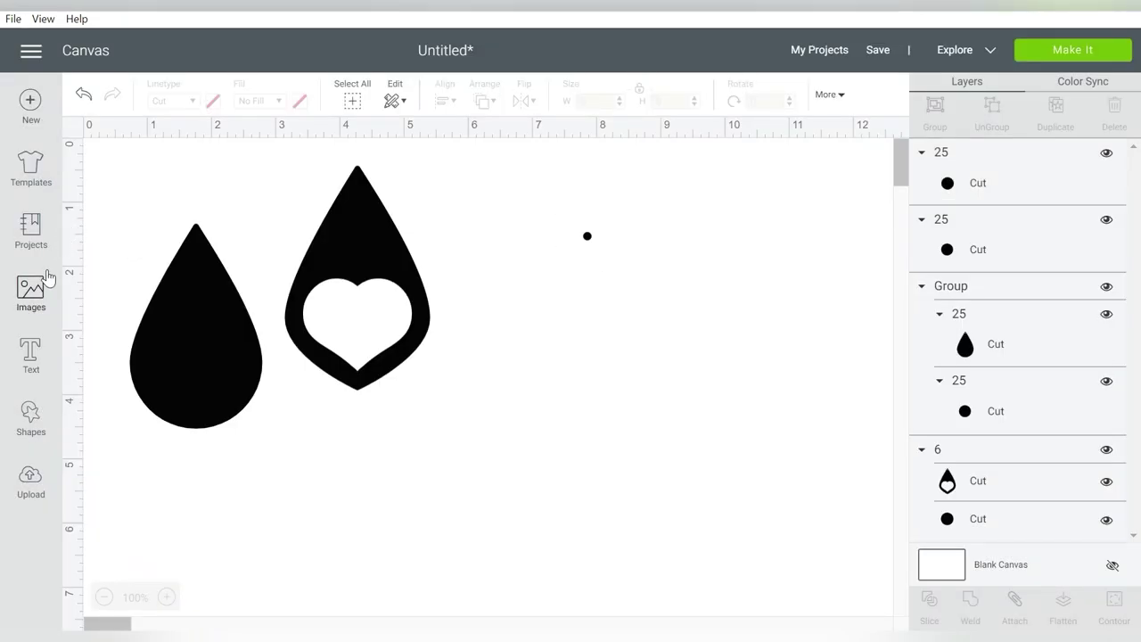
Add a square and resize it to a 0.75 × 3 in rectangle
click(48, 403)
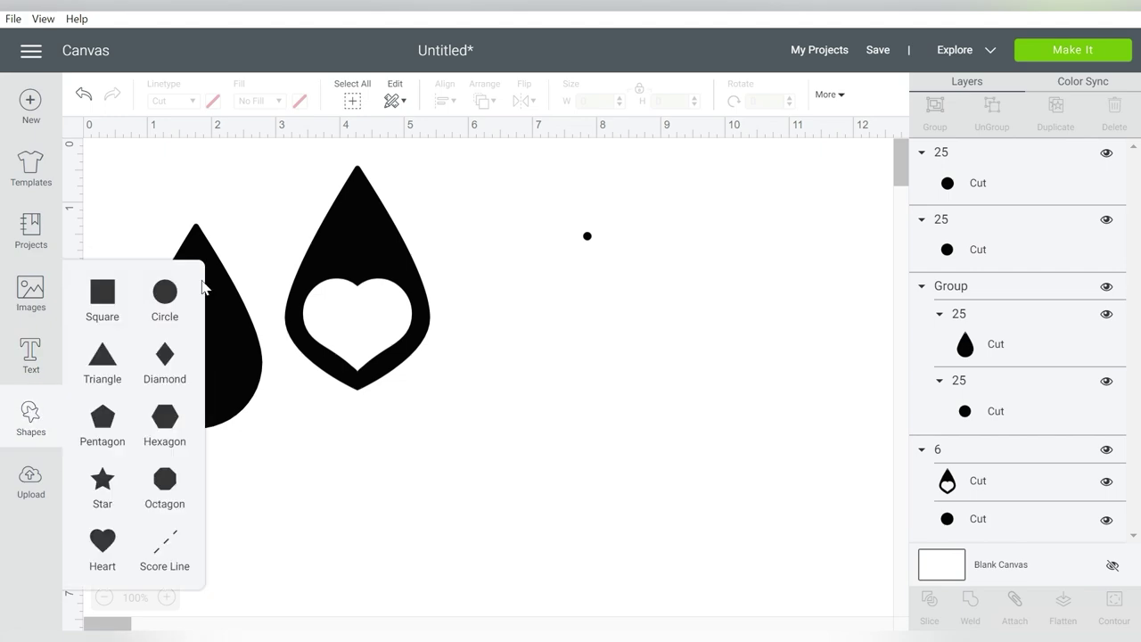
click(108, 296)
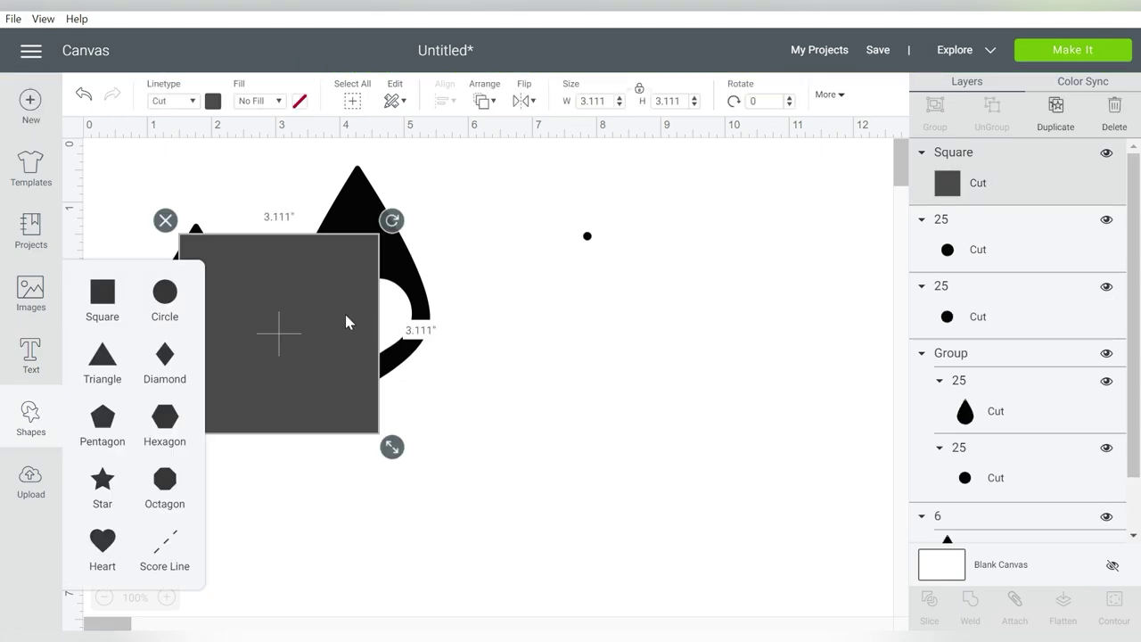
drag(280, 326, 744, 377)
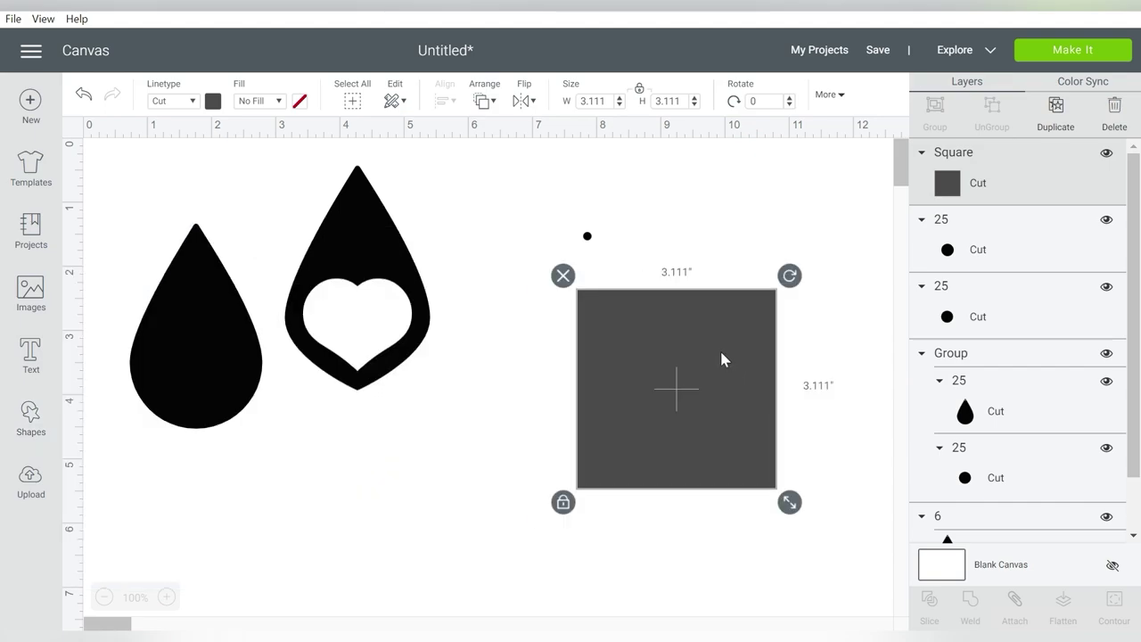
click(562, 503)
drag(790, 503, 646, 507)
click(595, 100)
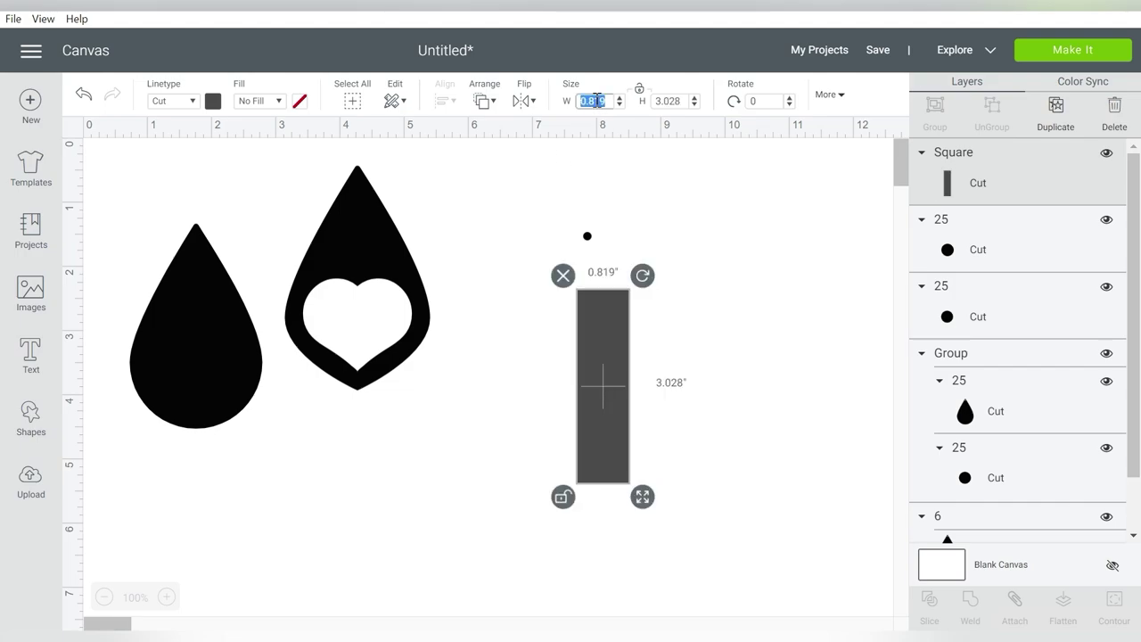
text(.75)
key(Tab)
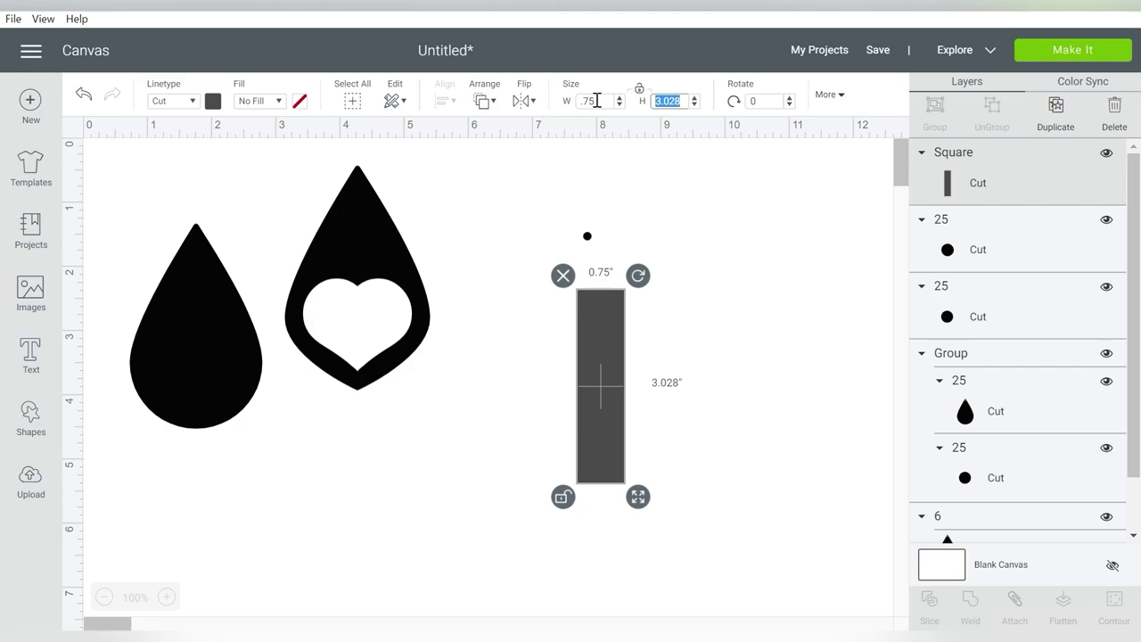
text(3)
Place the rectangle under the dot, send it to the back, and select both
drag(606, 320, 593, 268)
click(484, 101)
click(522, 125)
drag(709, 200, 534, 281)
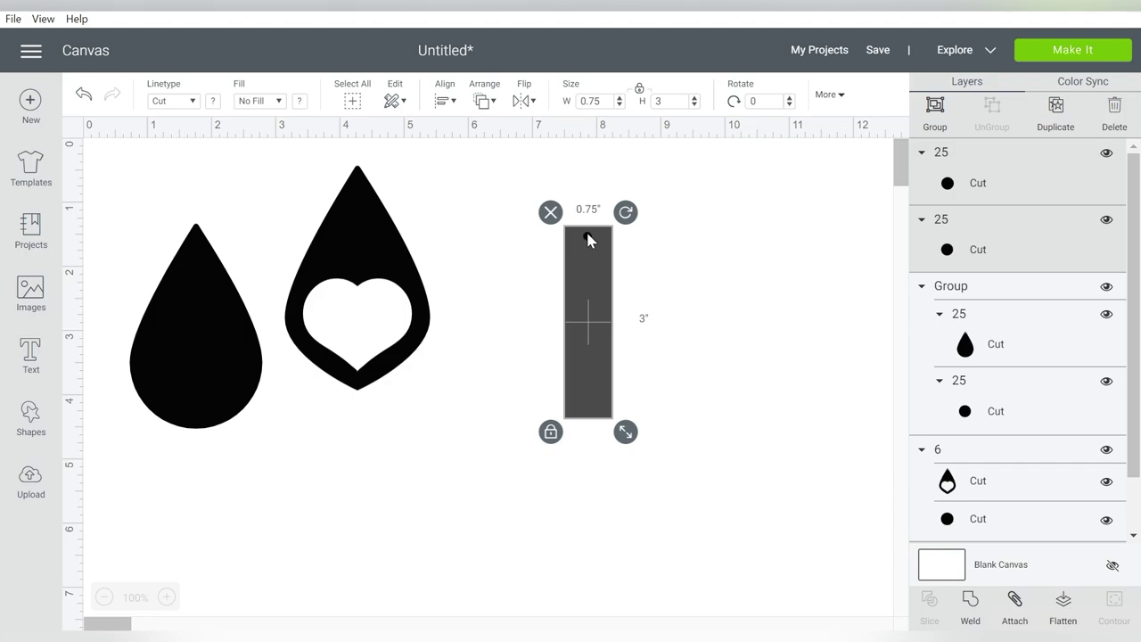
drag(710, 191, 555, 287)
click(482, 102)
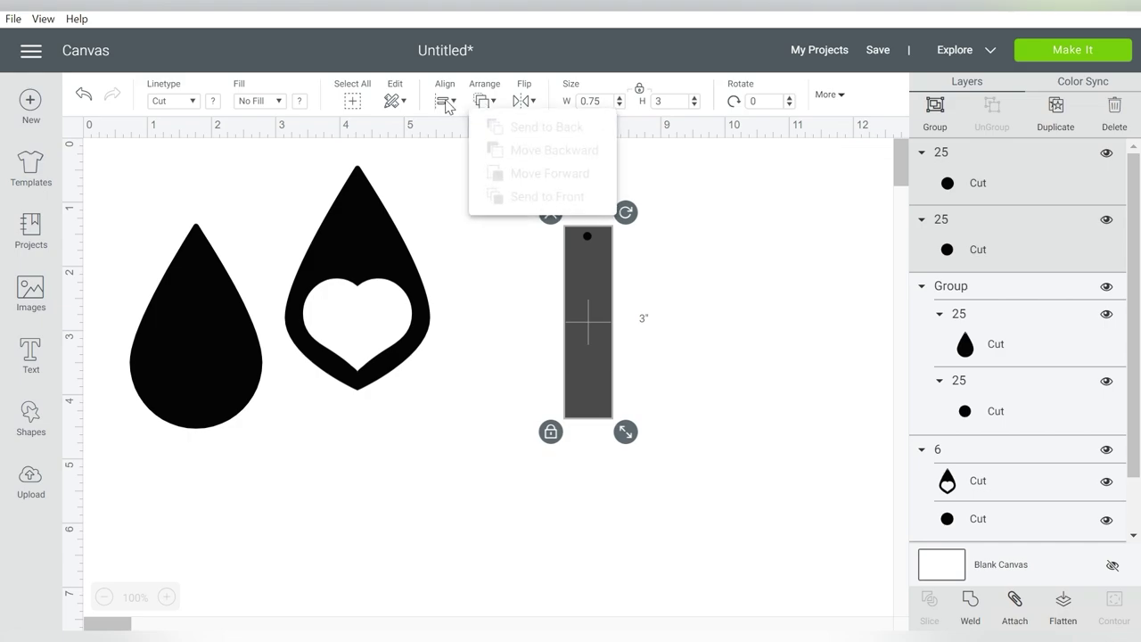
Center the dot horizontally on the rectangle and delete the duplicate dot layer
click(446, 101)
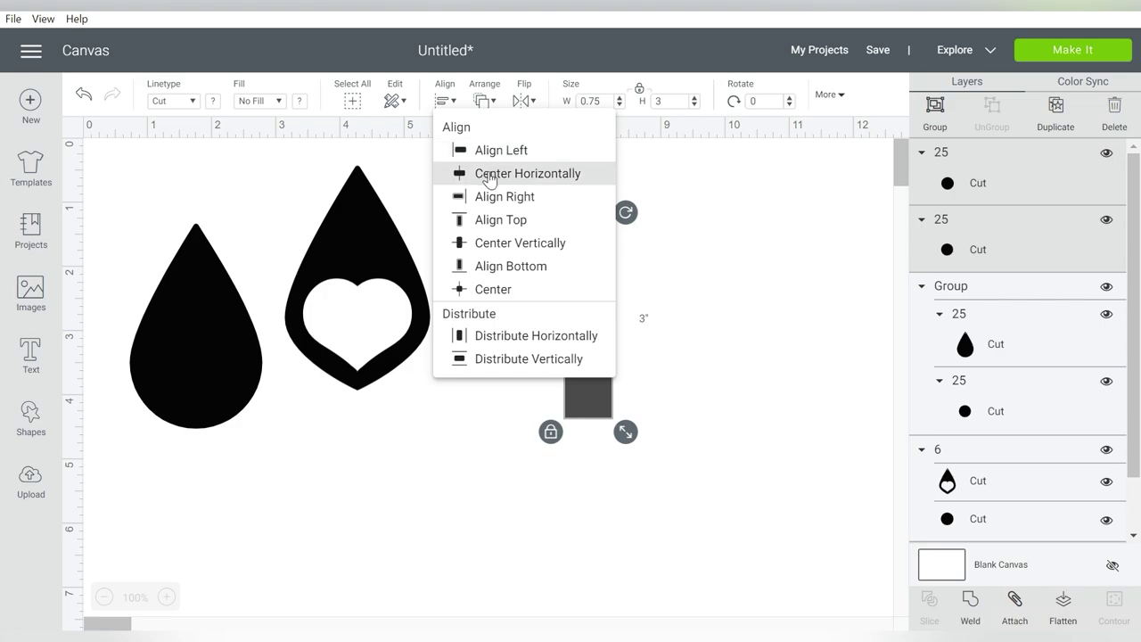
click(489, 176)
key(ctrl+g)
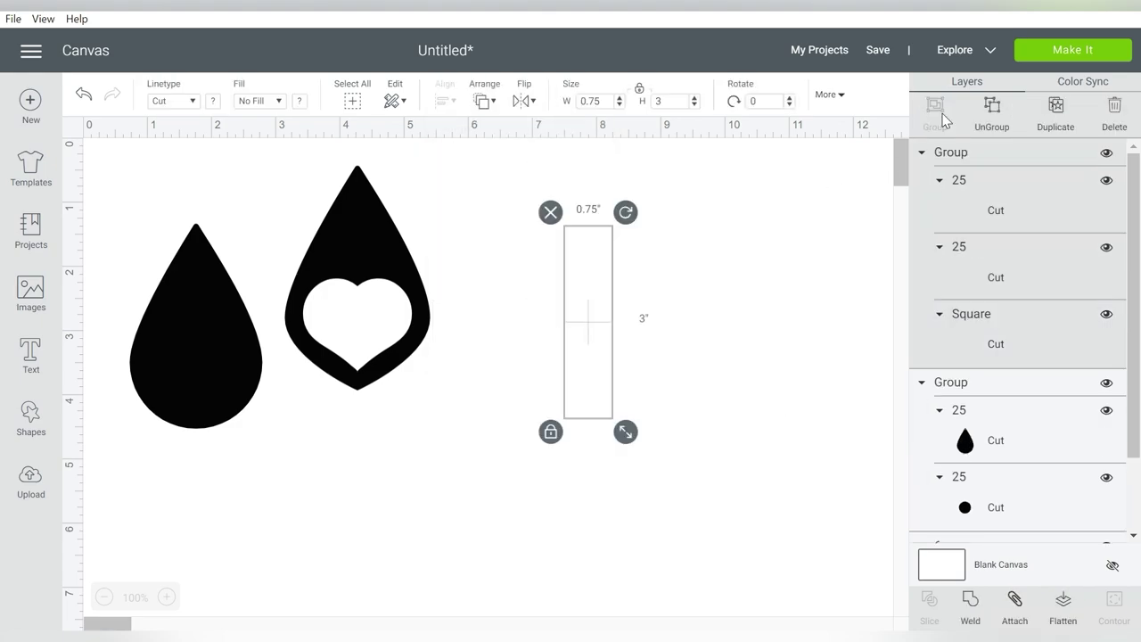
click(991, 107)
drag(704, 204, 547, 295)
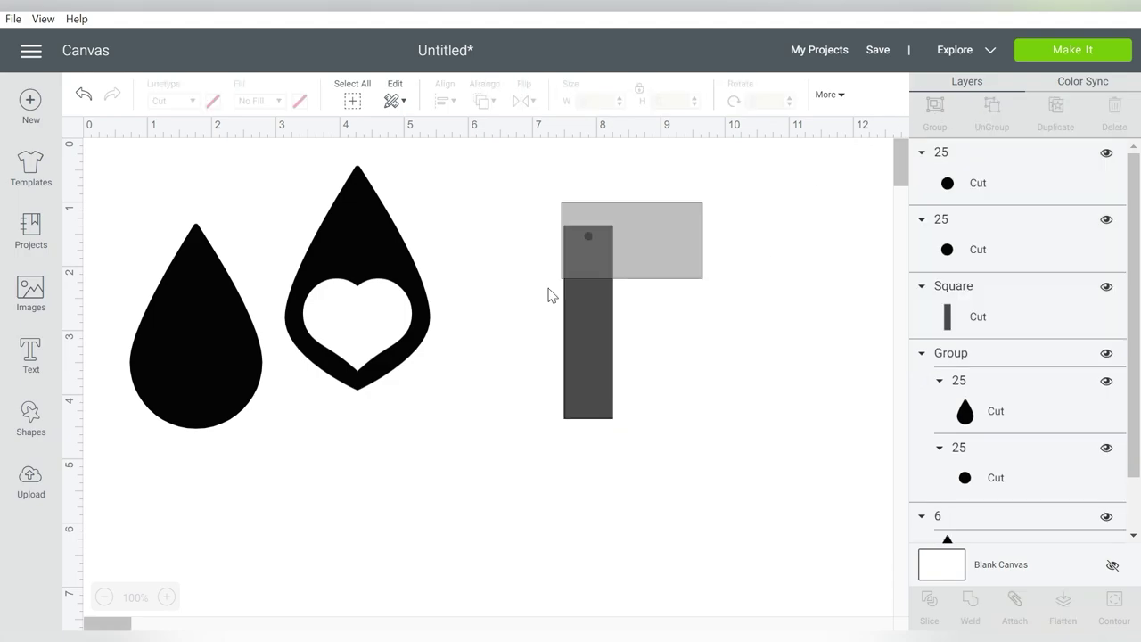
click(686, 300)
click(999, 253)
key(Delete)
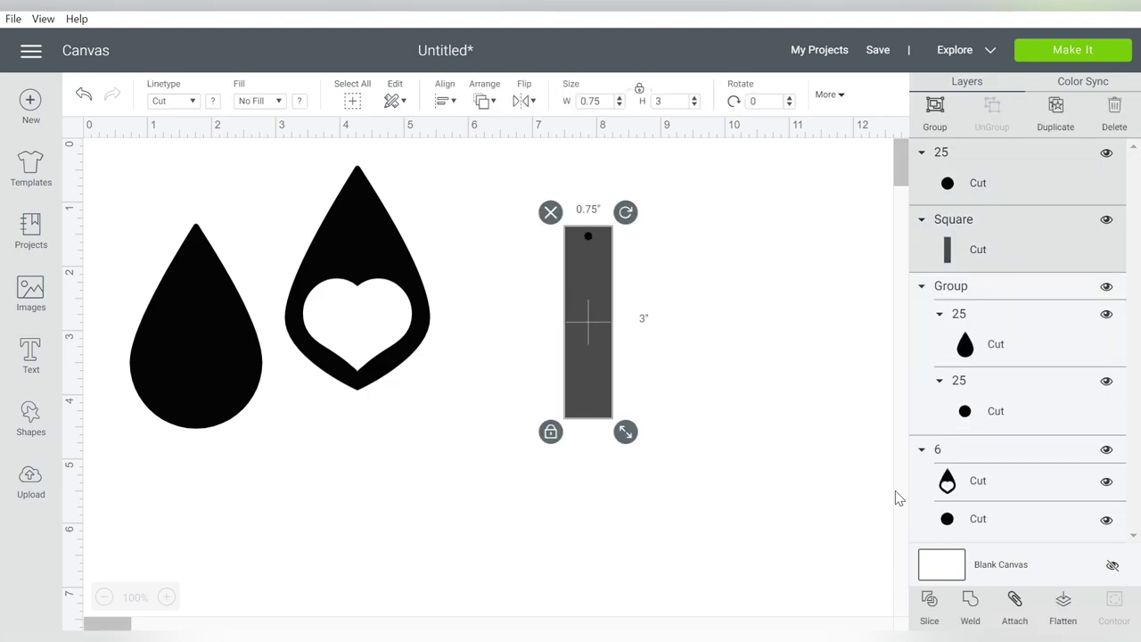
Slice the hole through the rectangle, move the bar right, and delete the leftover dots
click(817, 502)
drag(594, 311, 780, 311)
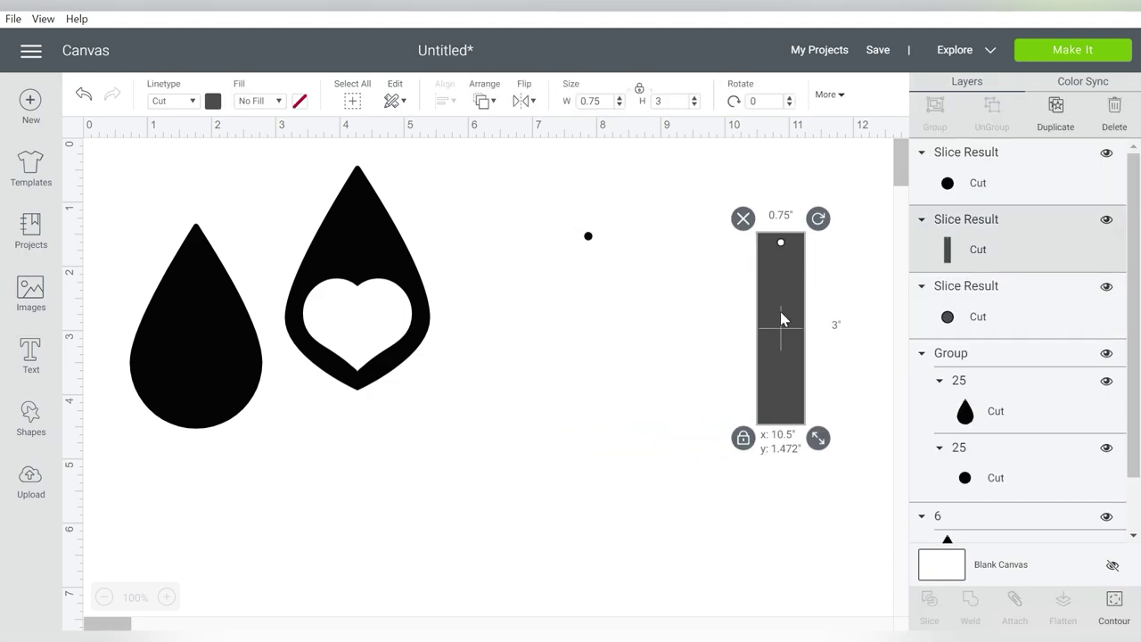
drag(668, 183, 559, 281)
key(Delete)
Slice the hole through the heart teardrop, move it right, and delete the leftover dot
drag(482, 184, 311, 207)
drag(457, 238, 303, 156)
click(929, 606)
drag(365, 235, 563, 284)
drag(312, 156, 409, 243)
key(Delete)
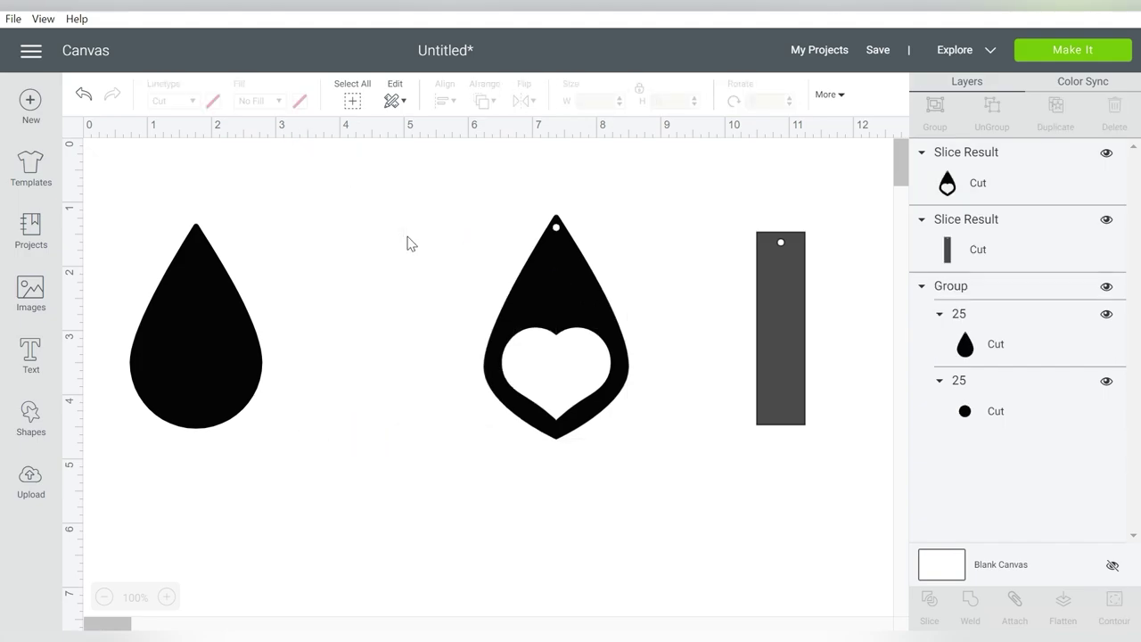
drag(270, 161, 158, 269)
Slice the hole into the solid teardrop, move it right, and delete the leftover dot
click(698, 509)
drag(191, 314, 348, 318)
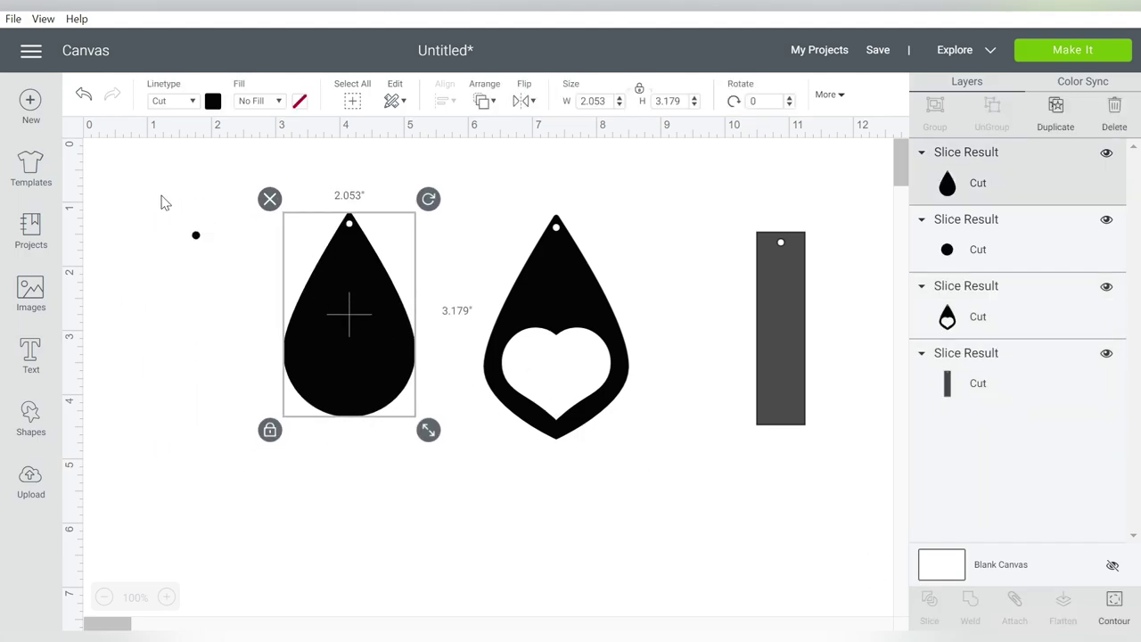
drag(161, 202, 214, 270)
key(Delete)
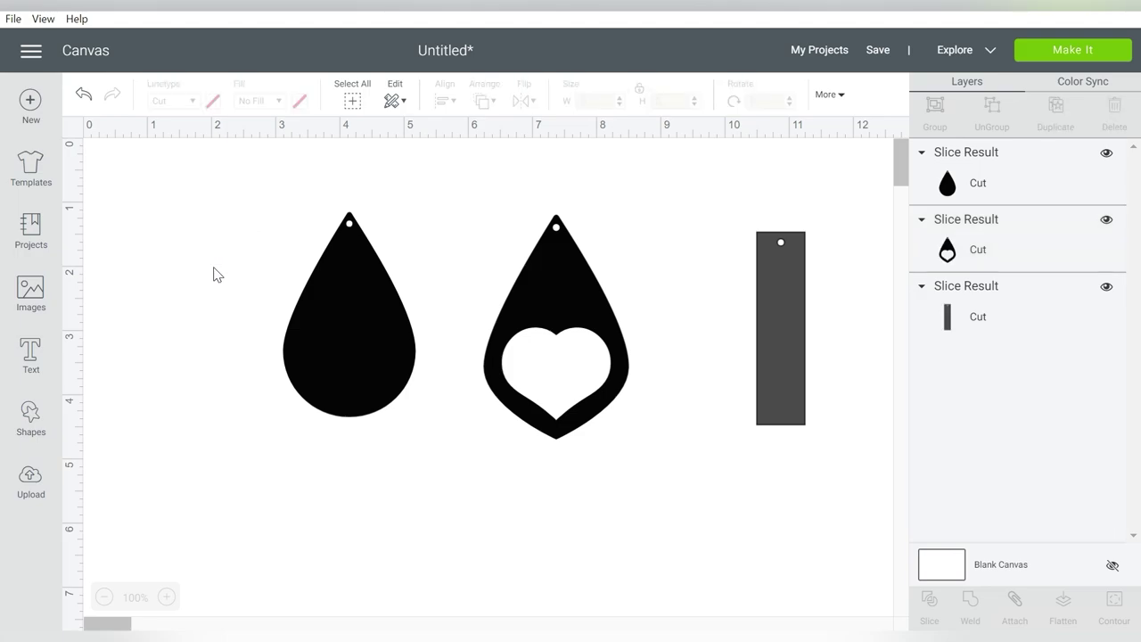
Set the plain teardrop's height to 2 in
click(314, 283)
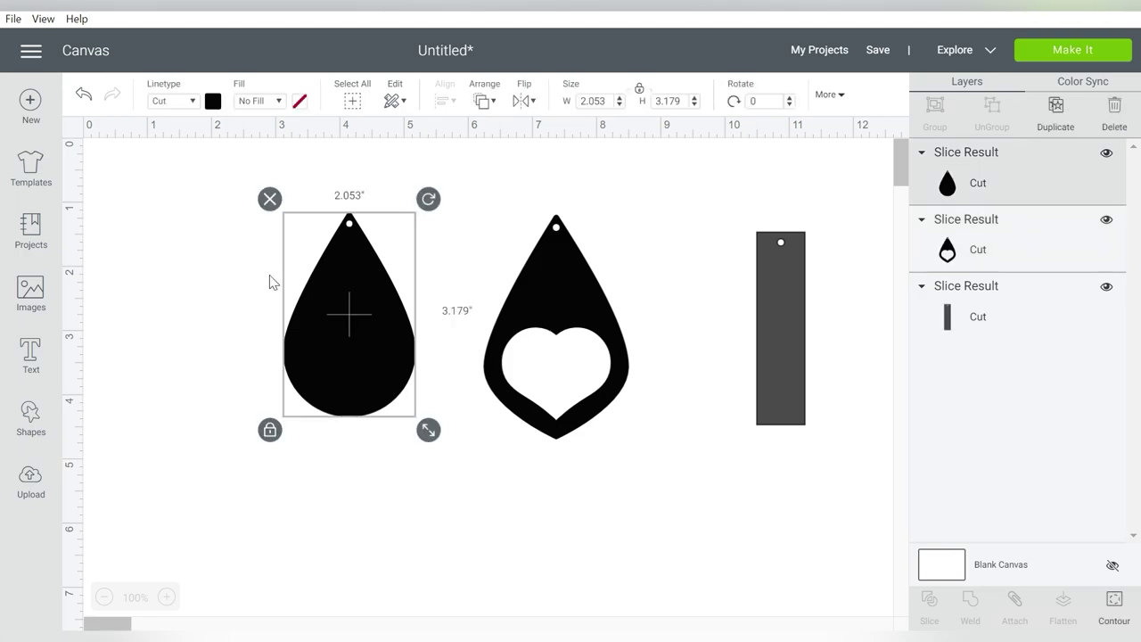
click(599, 100)
click(671, 101)
text(3)
key(Return)
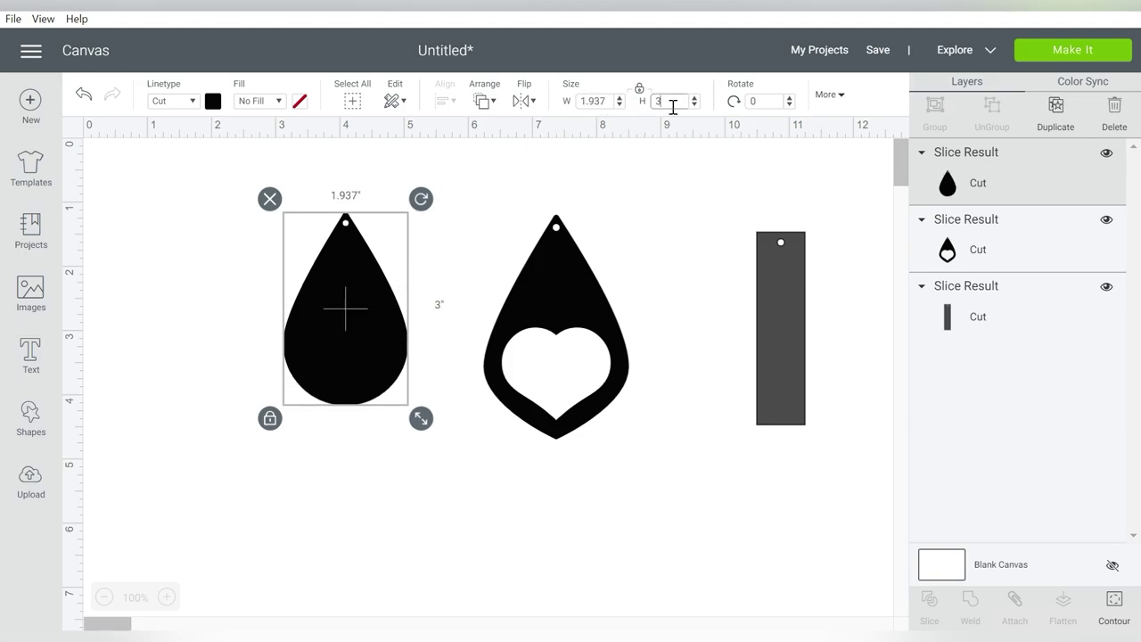
text(2)
key(Return)
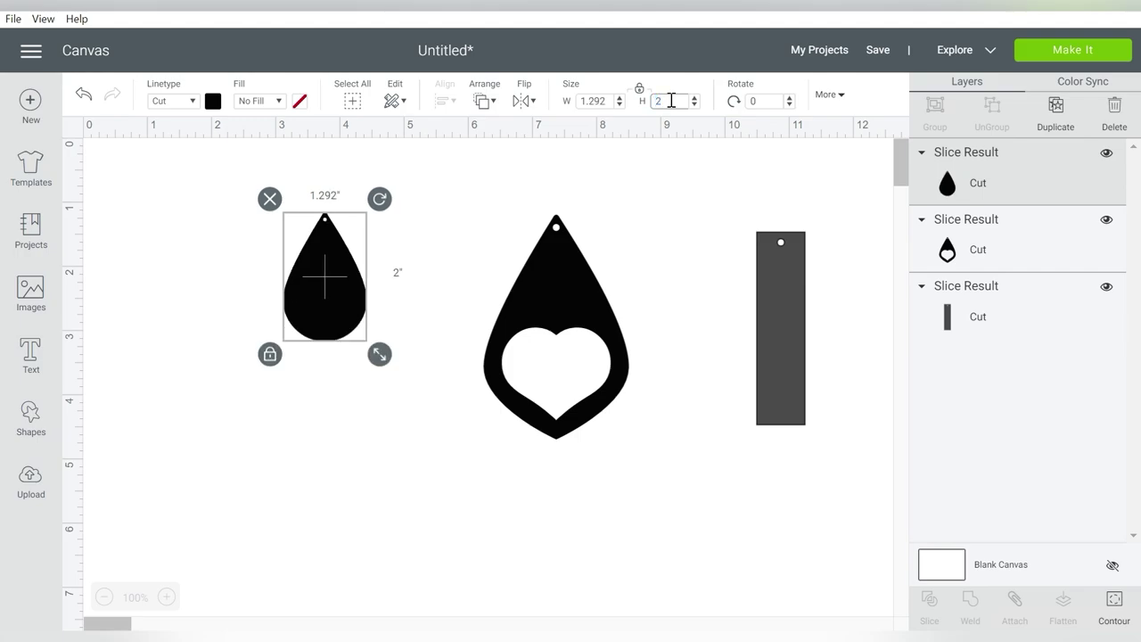
Set the heart teardrop's height to 3 in and the bar's to 2.5 in
click(560, 280)
click(678, 102)
text(3)
key(Return)
click(768, 282)
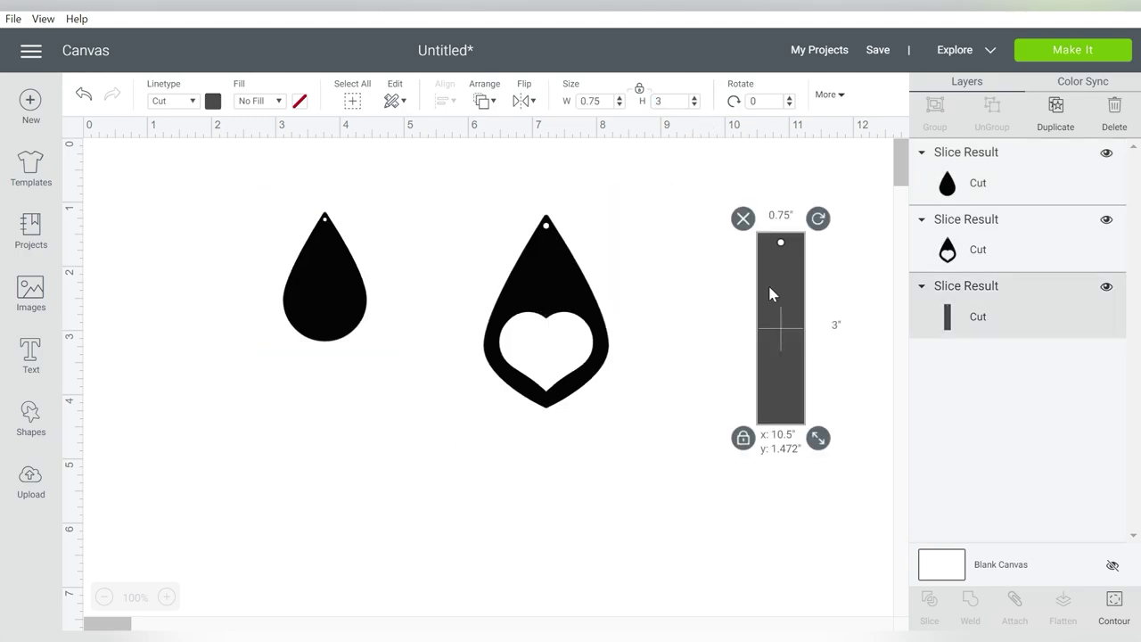
click(671, 100)
key(Return)
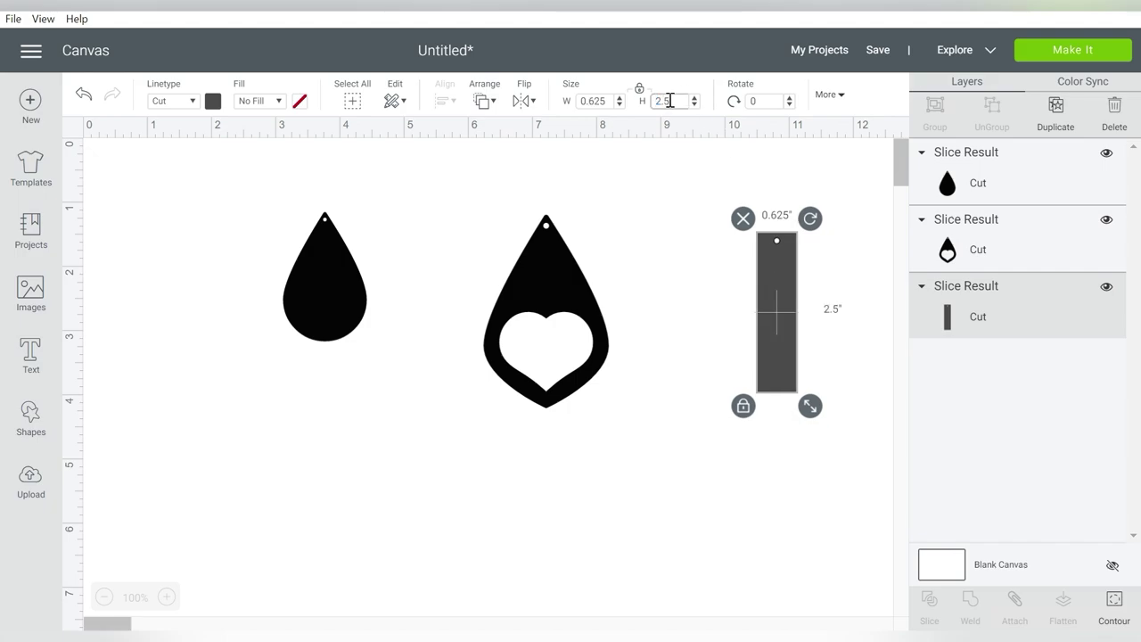
Line up the plain teardrop, heart teardrop and bar at the top-left, then select all three
drag(771, 266, 670, 264)
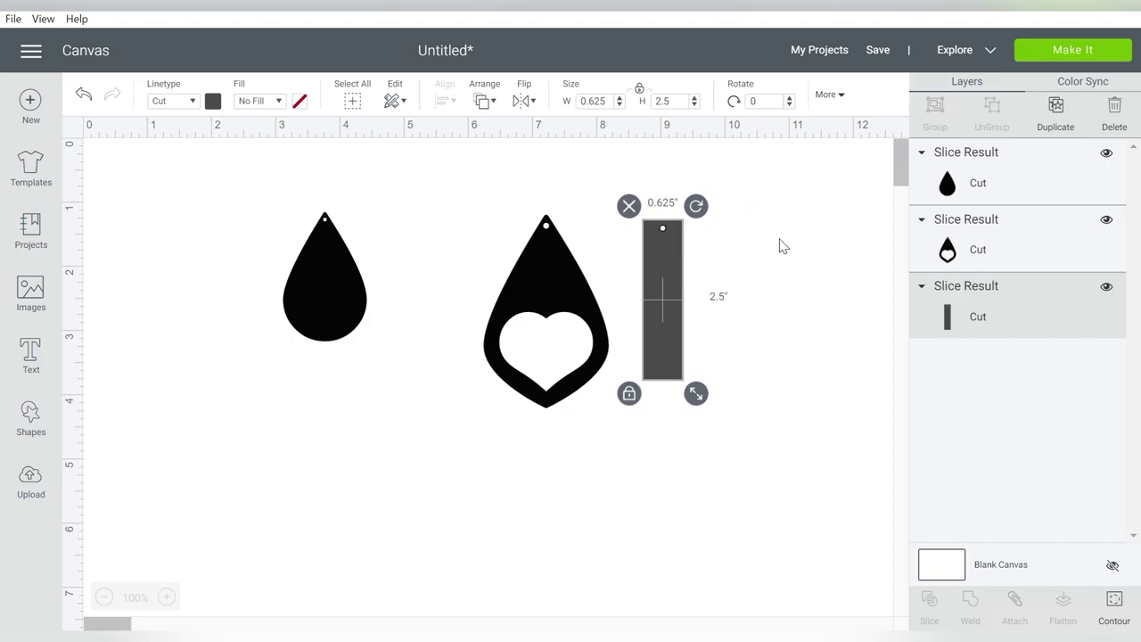
drag(351, 292, 439, 313)
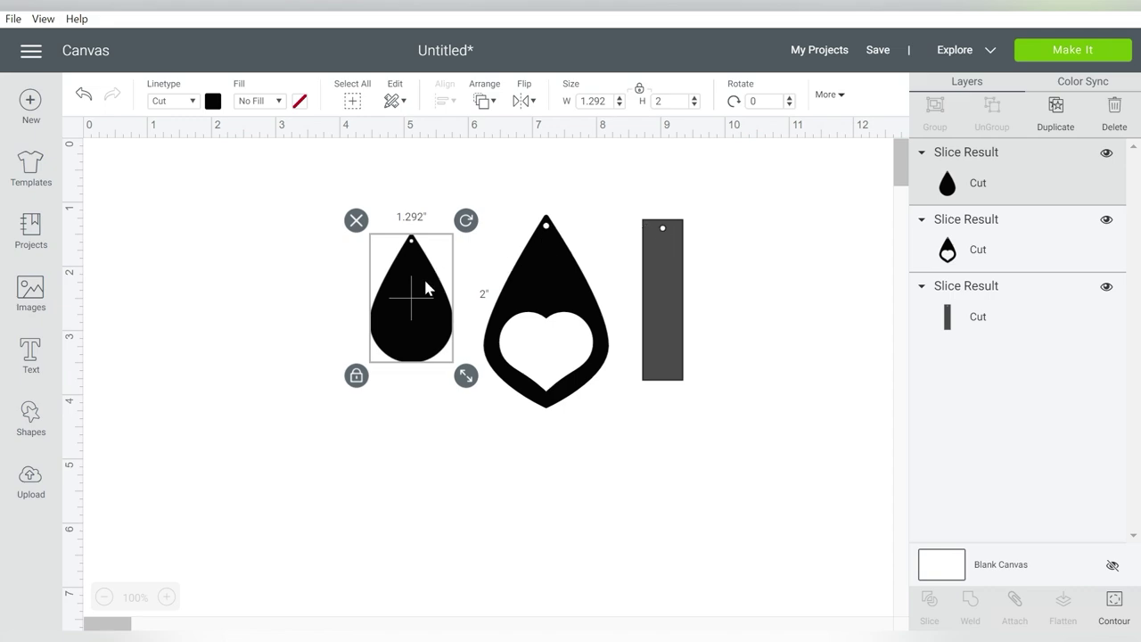
drag(430, 290, 180, 220)
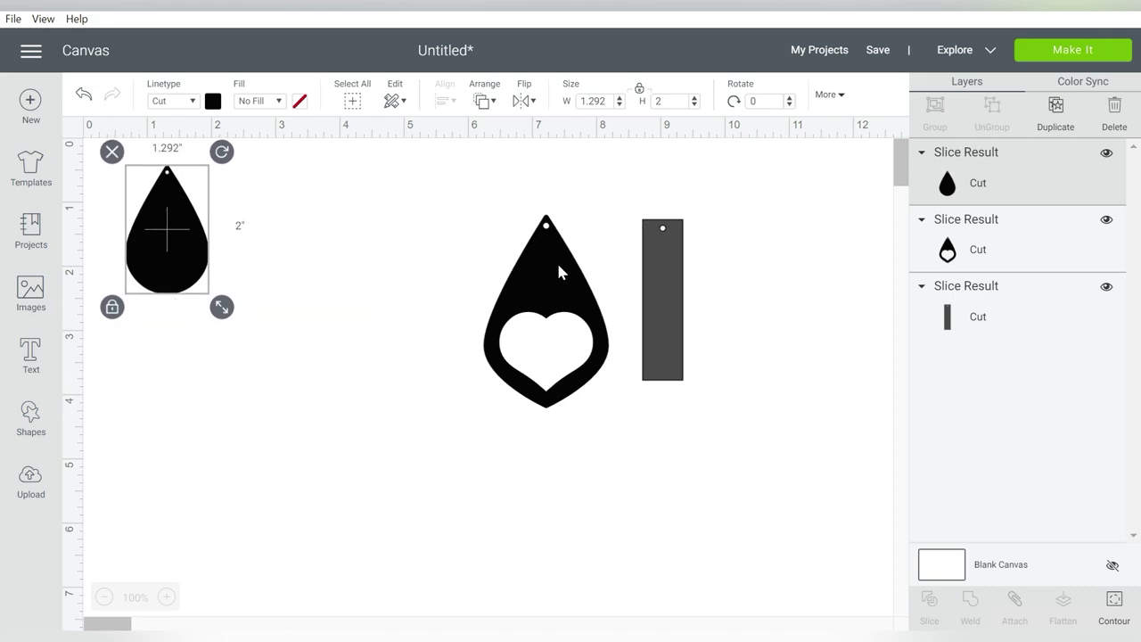
drag(550, 267, 293, 219)
drag(663, 294, 393, 238)
drag(574, 204, 170, 255)
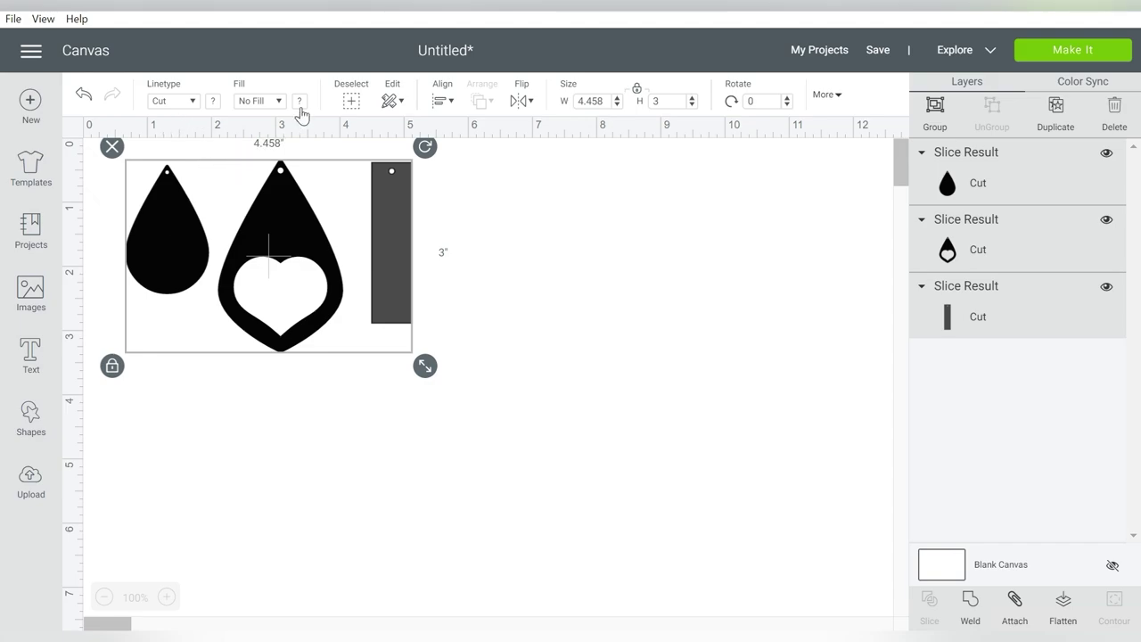
Set the bar's colour to black
click(212, 102)
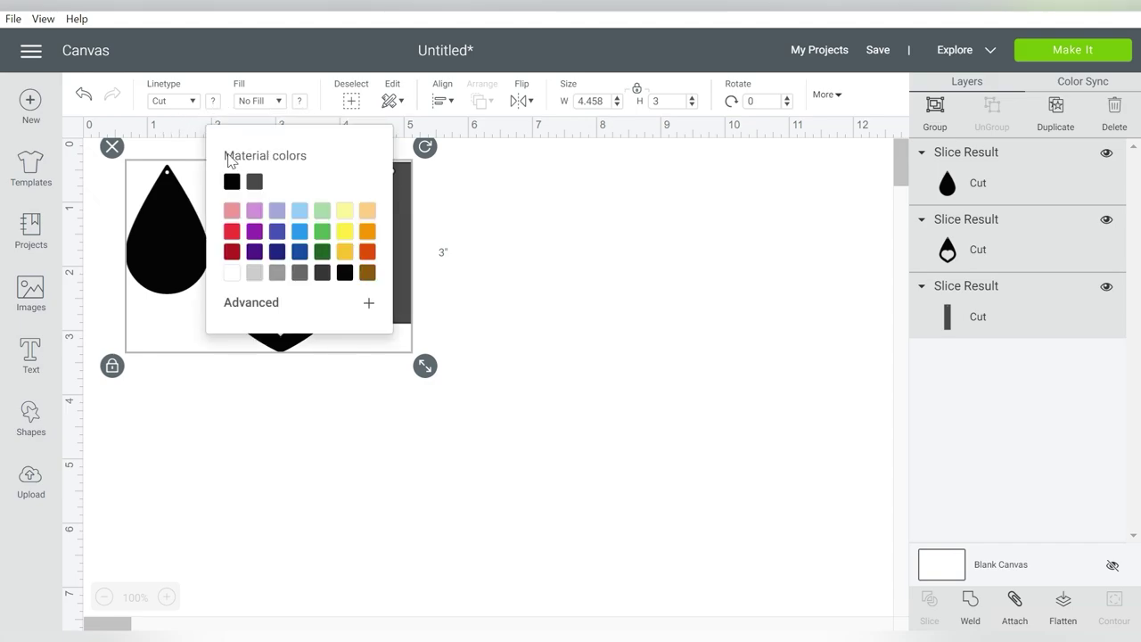
click(232, 181)
click(704, 264)
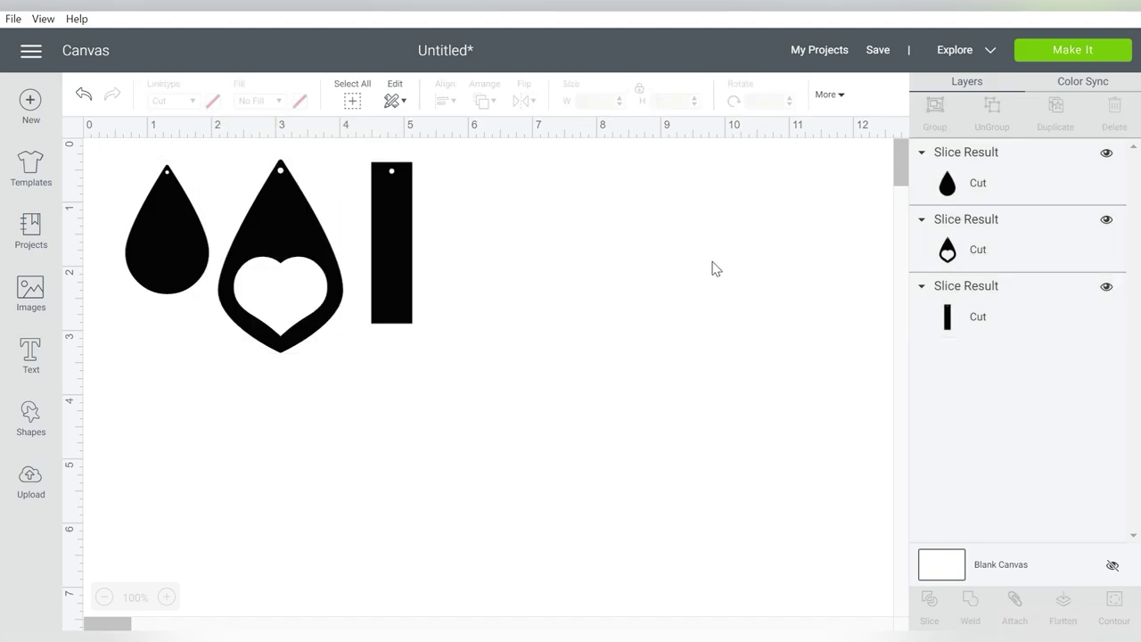
Duplicate the bar and place the copy beside the original
drag(542, 211, 124, 276)
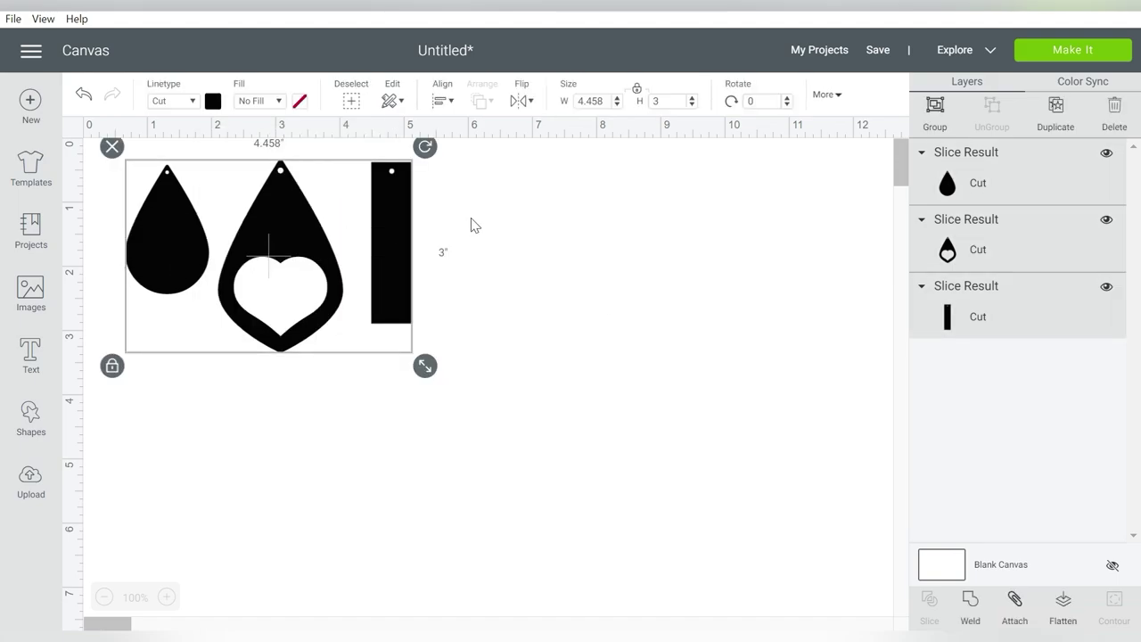
click(451, 229)
click(398, 237)
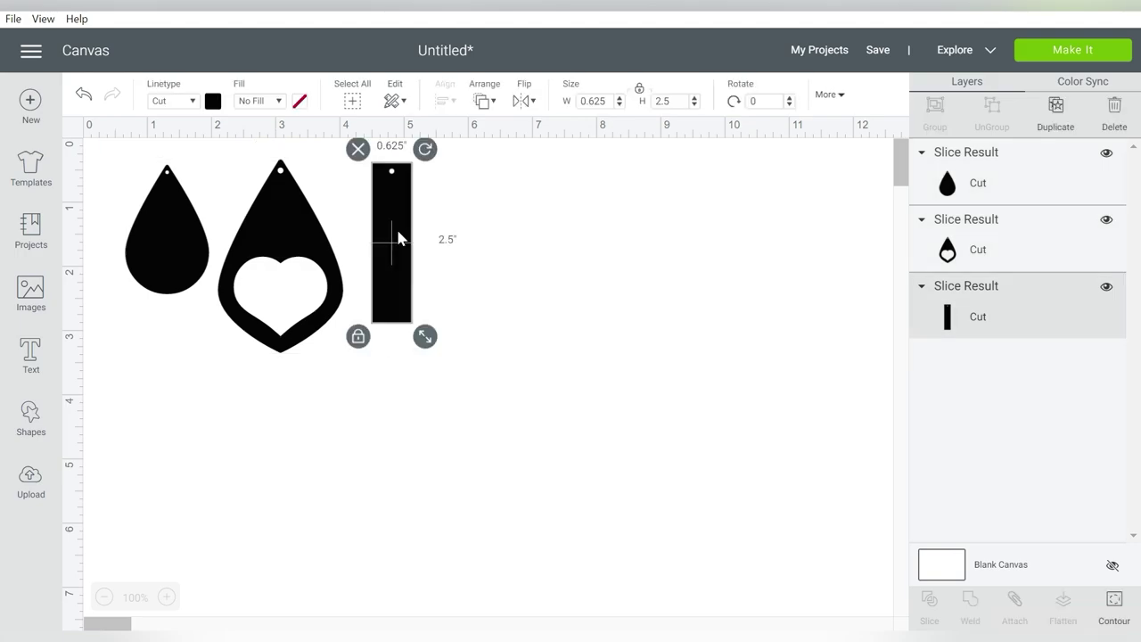
key(ctrl+d)
drag(420, 224, 612, 238)
Duplicate the heart teardrop, rotate the copy 180°, and position the pair right and down
click(251, 238)
key(ctrl+d)
drag(288, 237, 423, 223)
click(777, 98)
text(180)
key(Return)
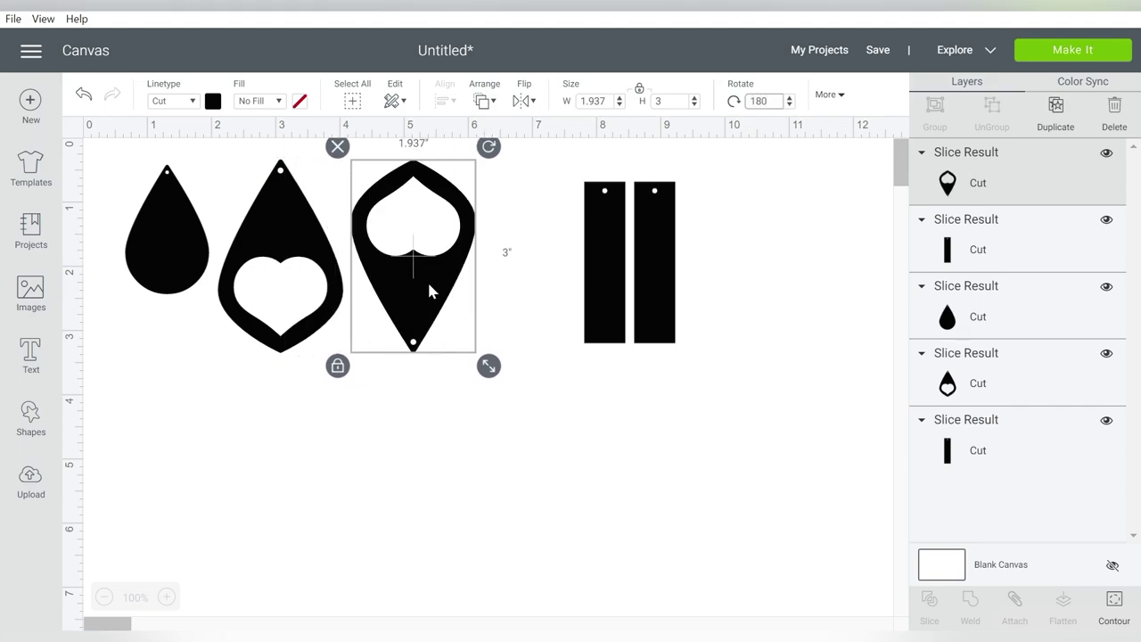
drag(429, 285, 409, 279)
drag(517, 215, 298, 278)
drag(301, 251, 377, 310)
Duplicate the plain teardrop, rotate it 180°, and place it beside the original
click(190, 237)
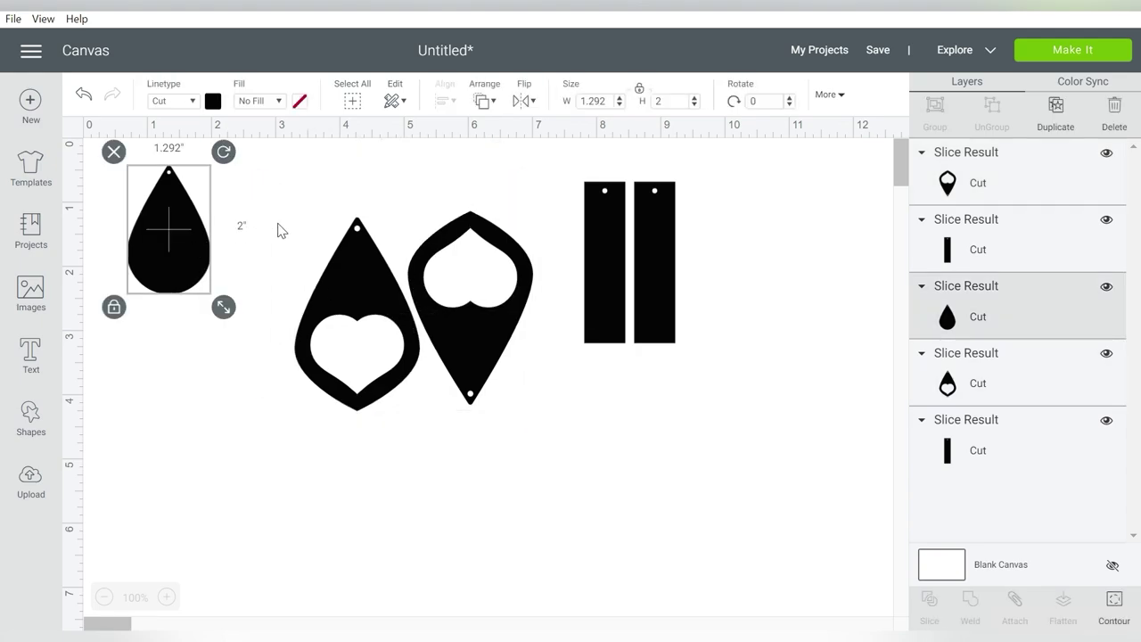
key(ctrl+d)
click(766, 103)
key(Return)
drag(206, 217, 266, 194)
click(790, 232)
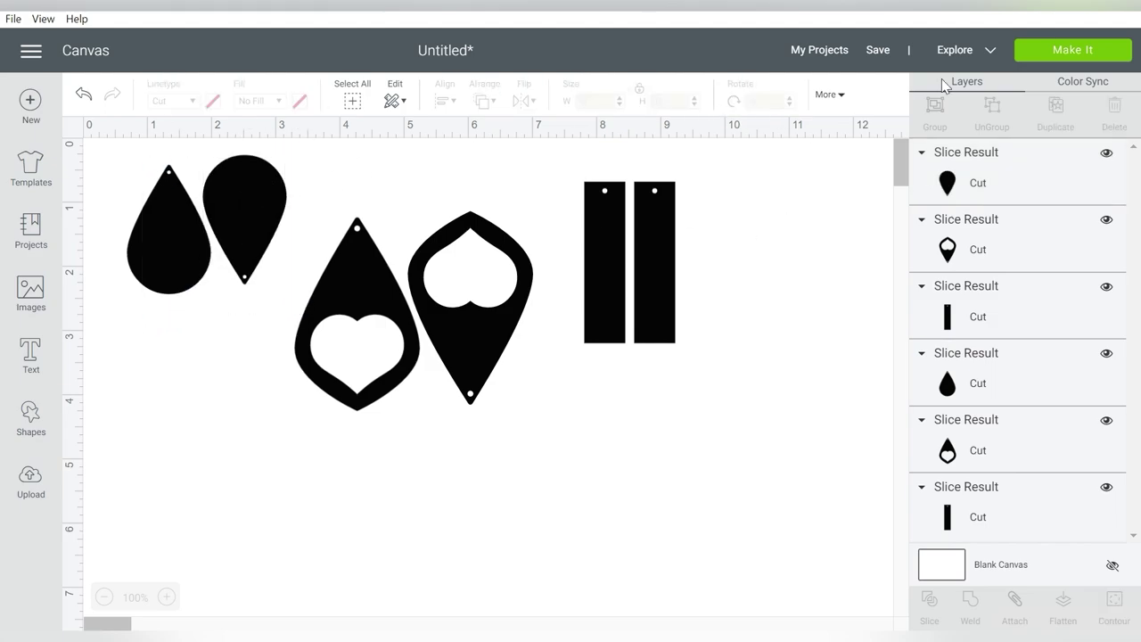
After previewing the mat, attach the plain teardrops, heart teardrops and bars as separate pairs
click(1059, 55)
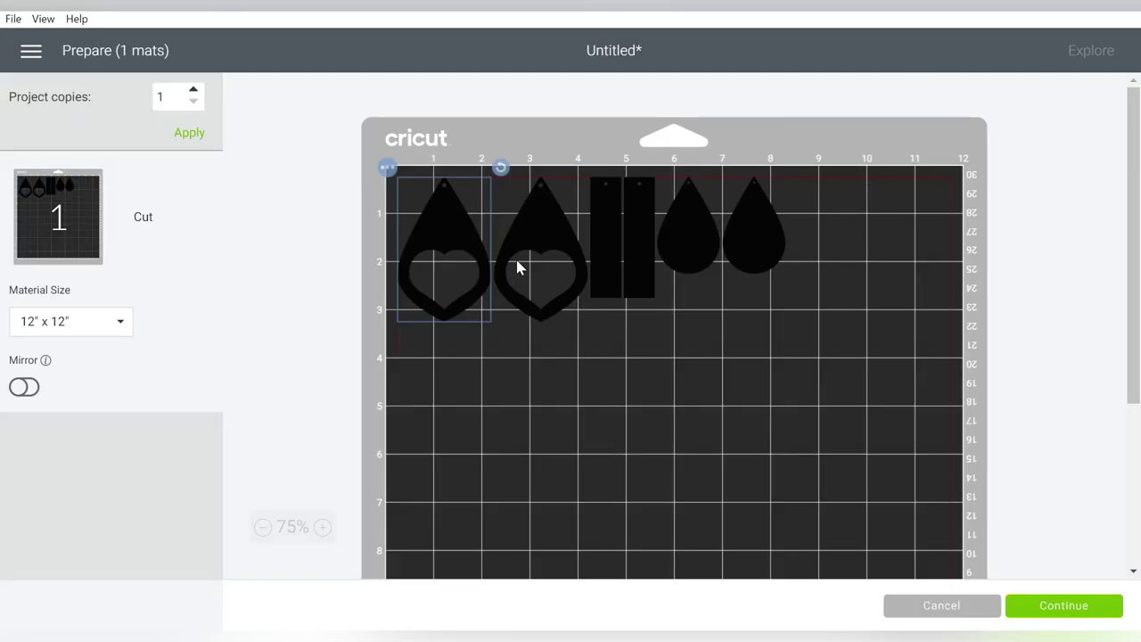
click(932, 610)
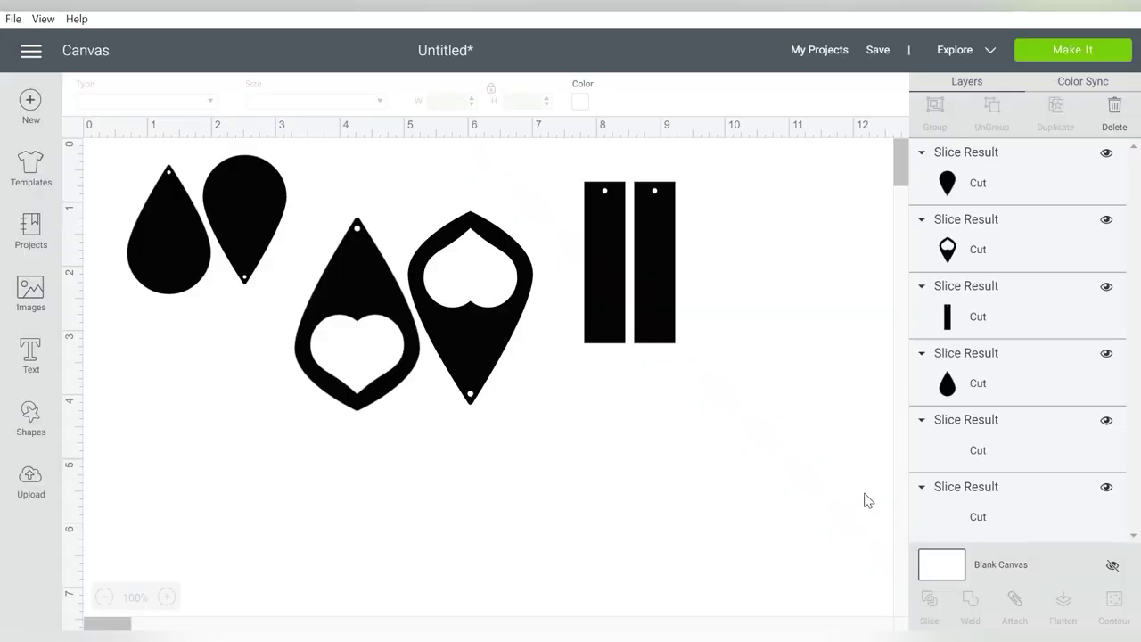
drag(164, 352, 279, 225)
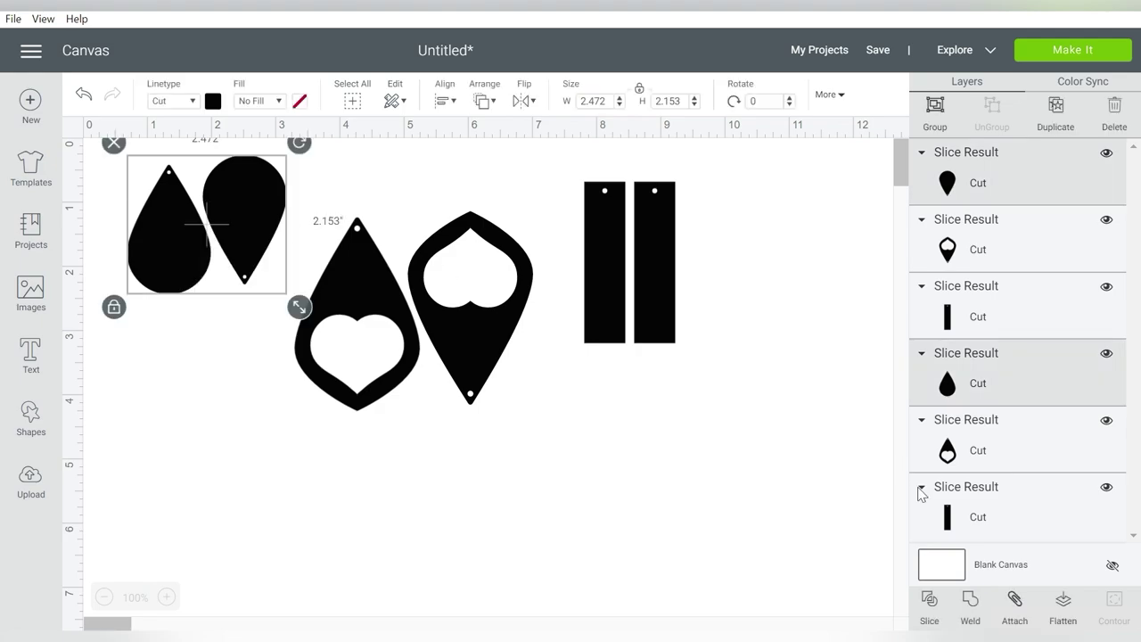
click(1015, 605)
drag(325, 437, 477, 312)
click(1013, 603)
drag(751, 267, 590, 293)
click(1014, 604)
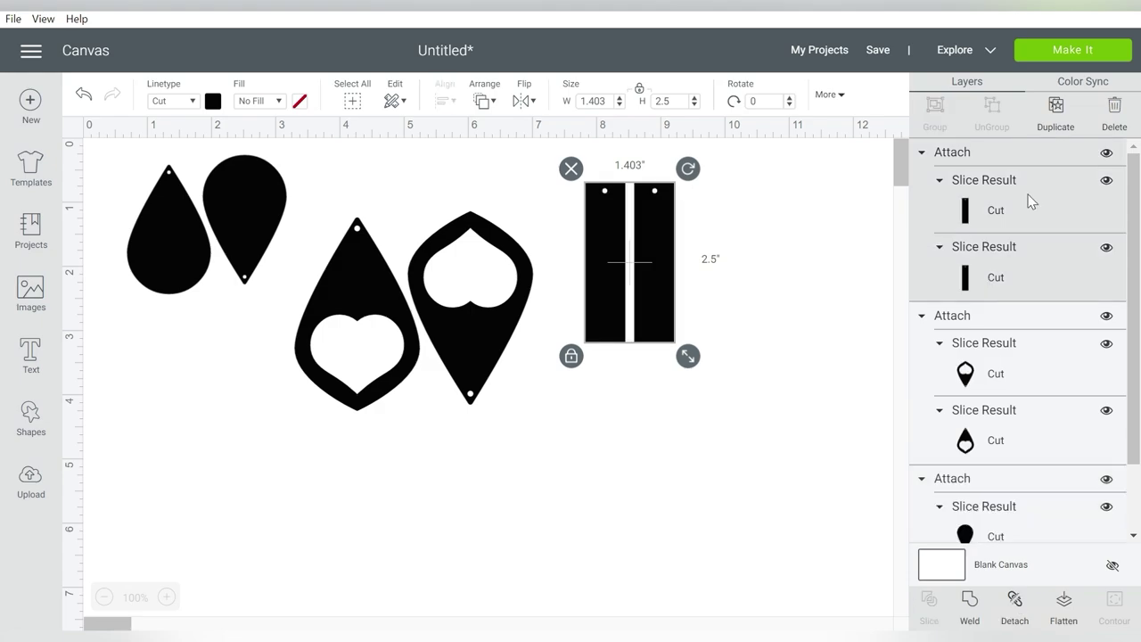
In the mat preview, move the plain teardrop pair right and the bars to the lower-left corner
click(1049, 59)
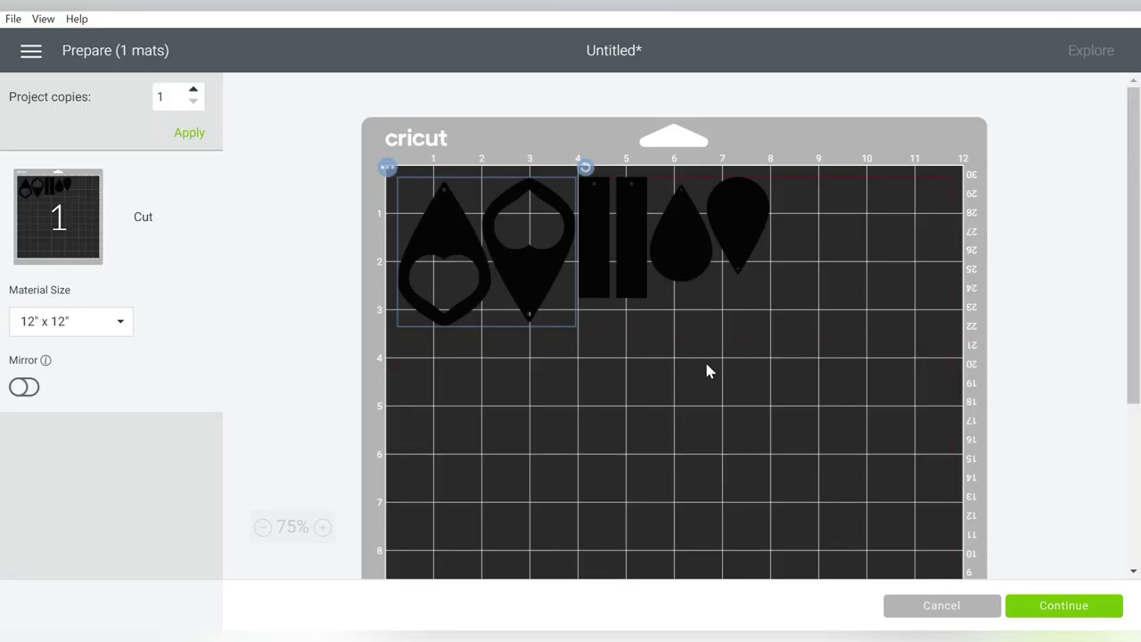
click(707, 364)
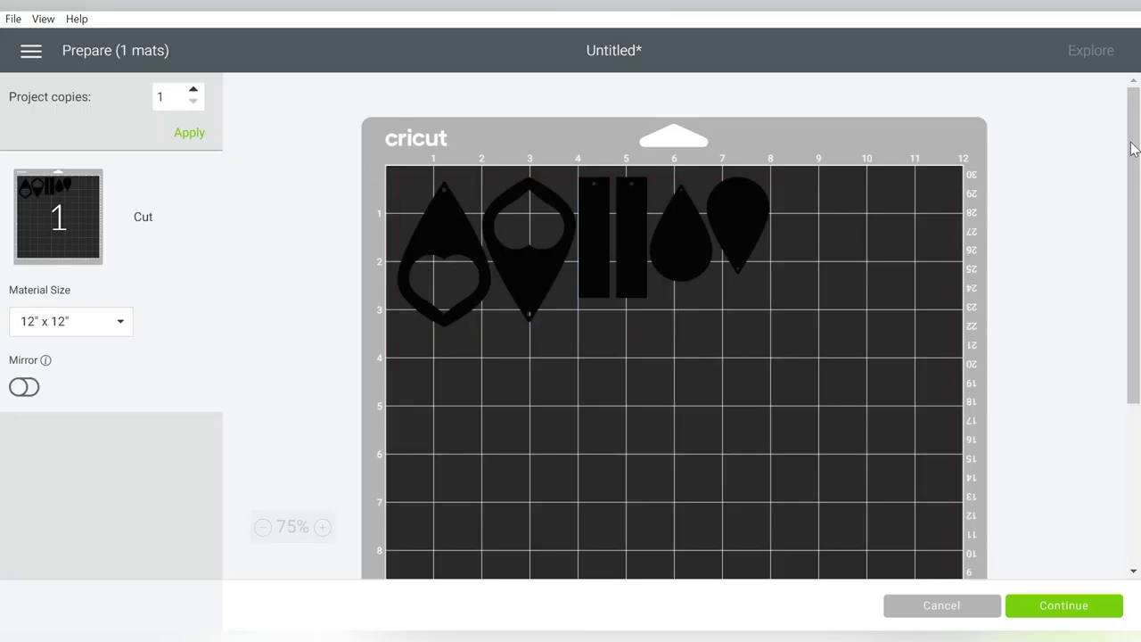
drag(708, 241, 906, 226)
drag(640, 228, 694, 401)
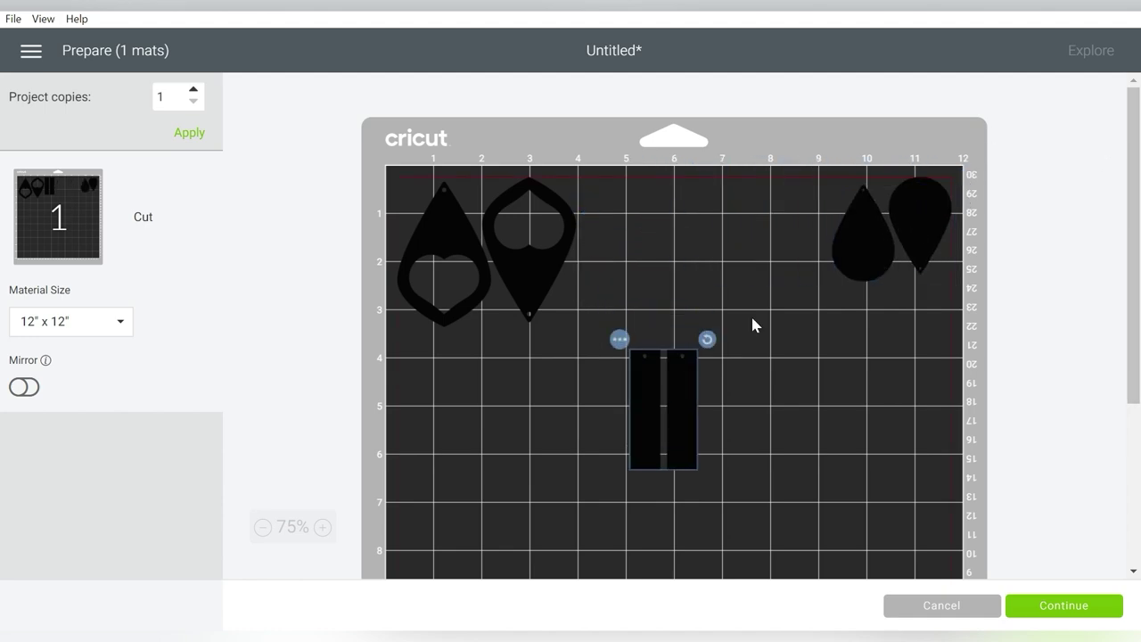
drag(1131, 184, 1131, 375)
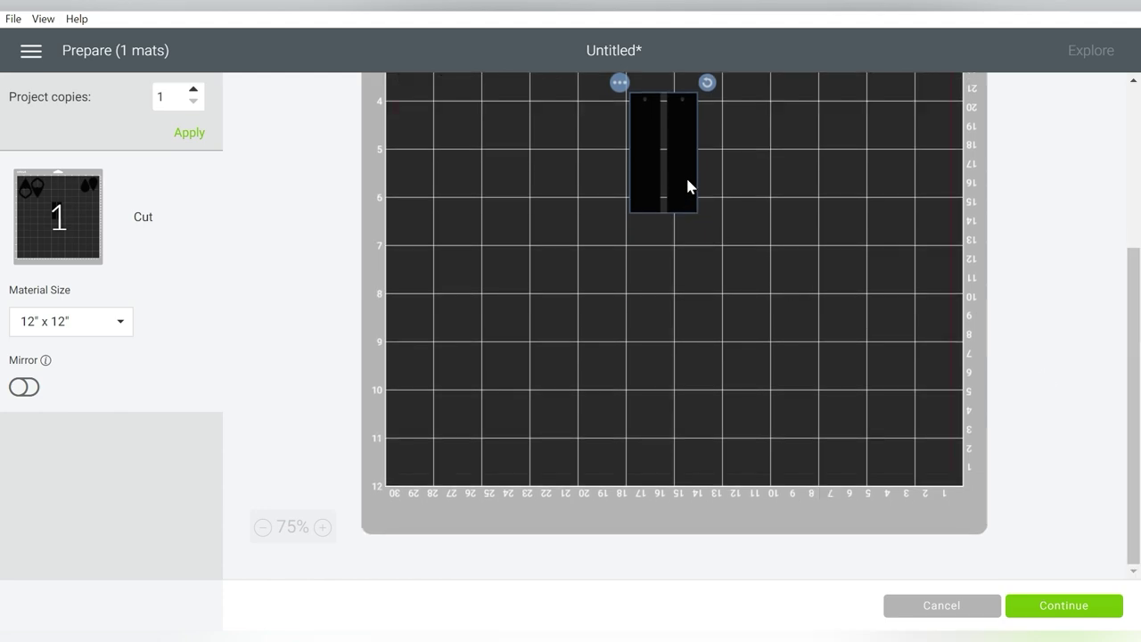
drag(686, 184, 405, 473)
click(575, 358)
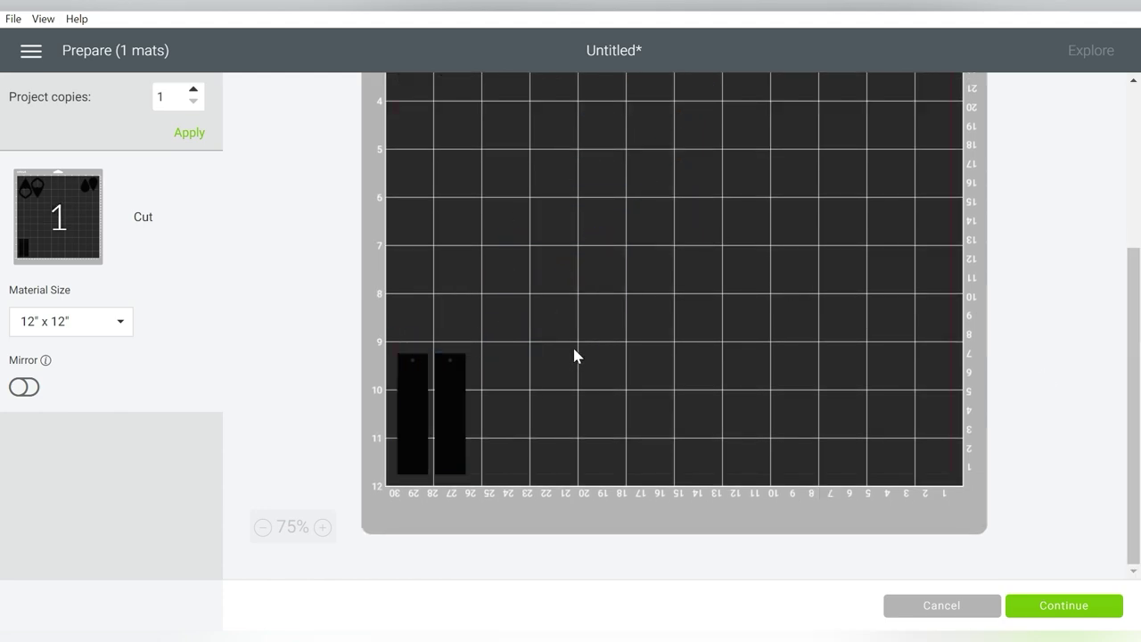
drag(1133, 330, 1138, 131)
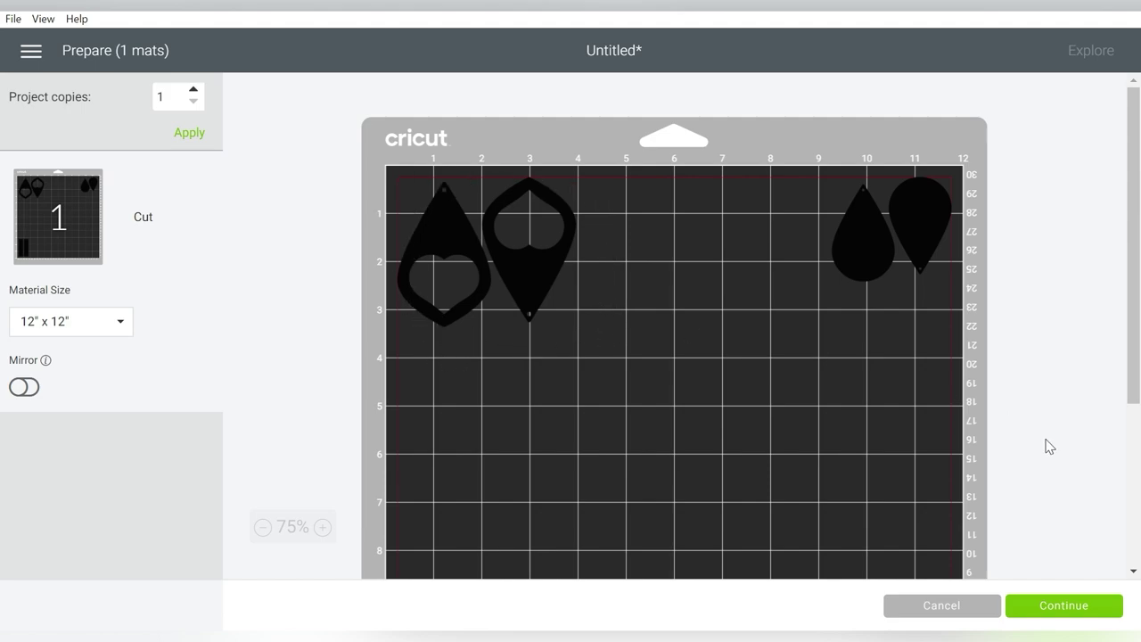
Continue to cutting and connect the Air 2 : 3090 Bluetooth machine
click(1044, 603)
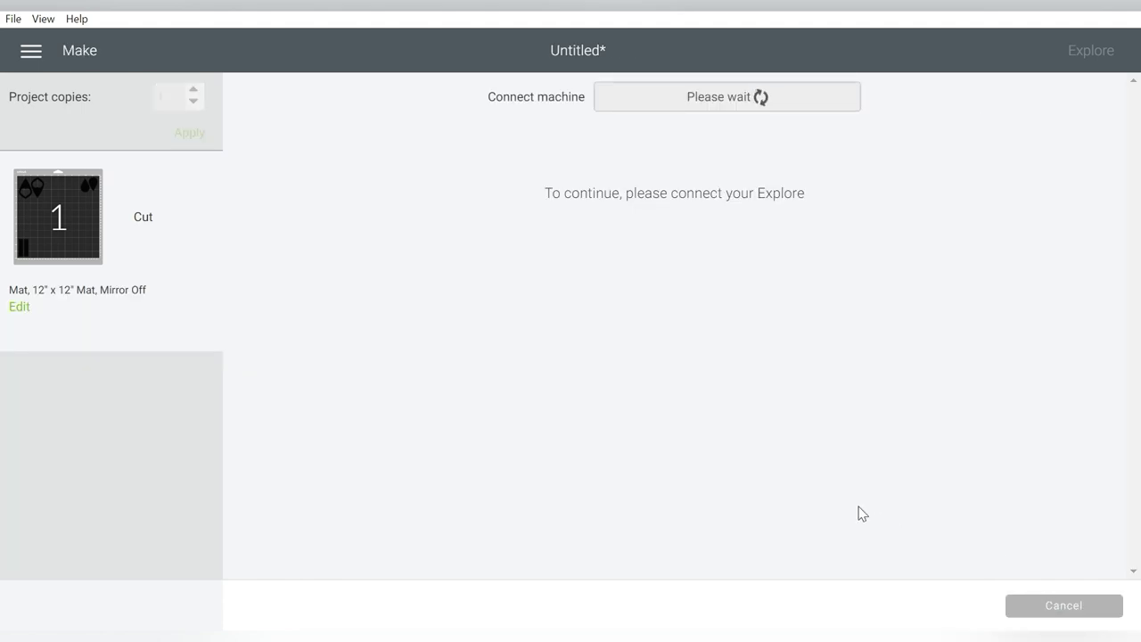
click(700, 107)
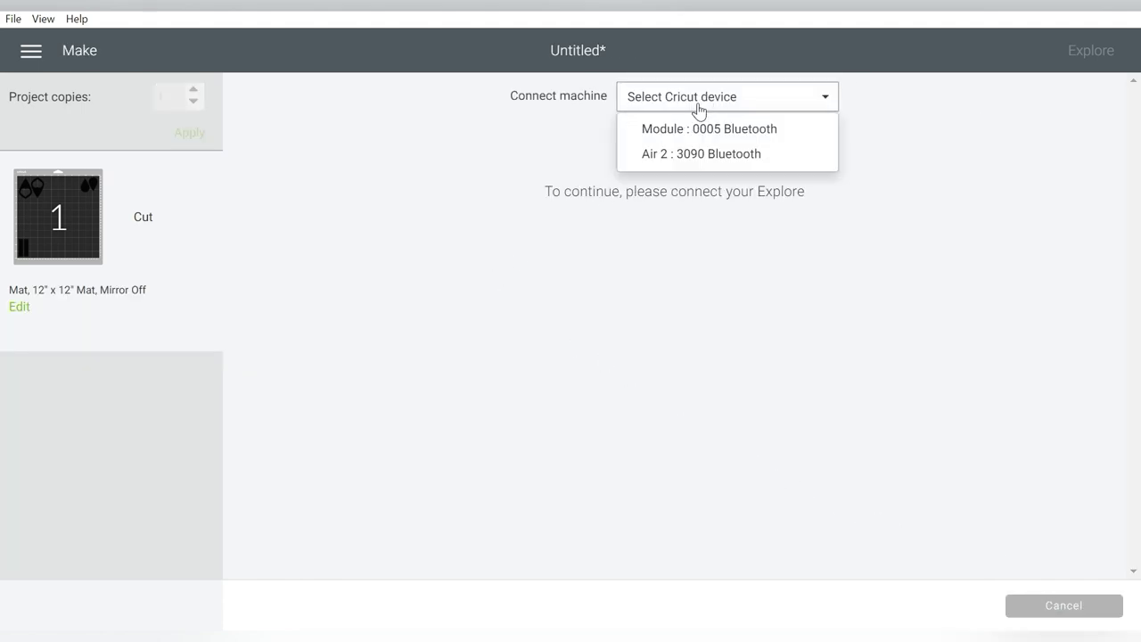
click(680, 154)
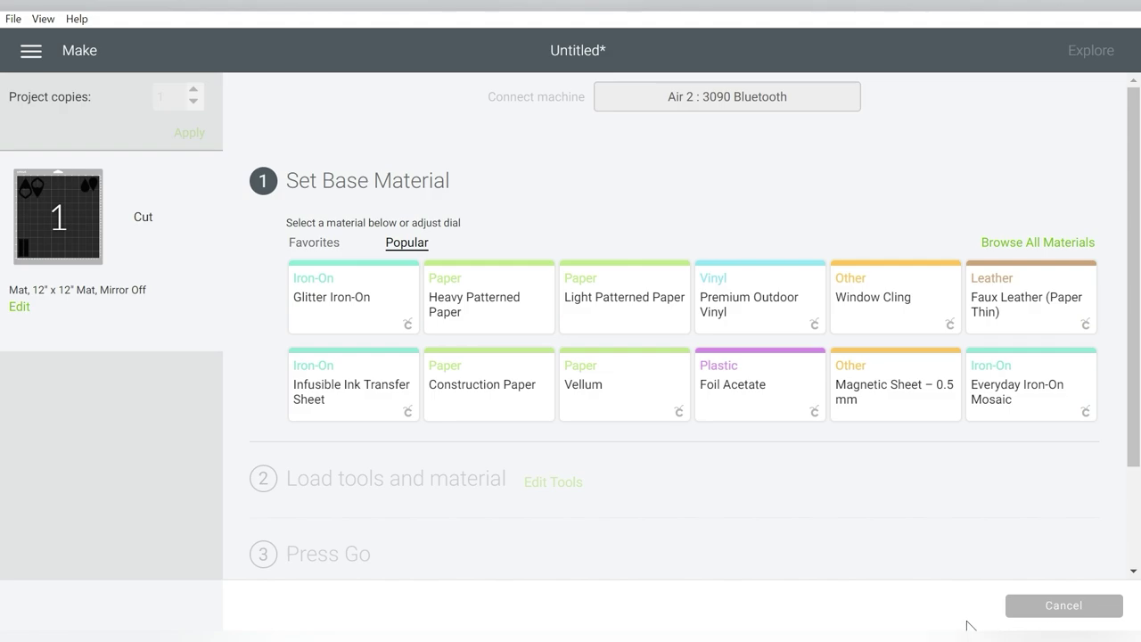
Browse all materials and scroll down the material list
click(1019, 245)
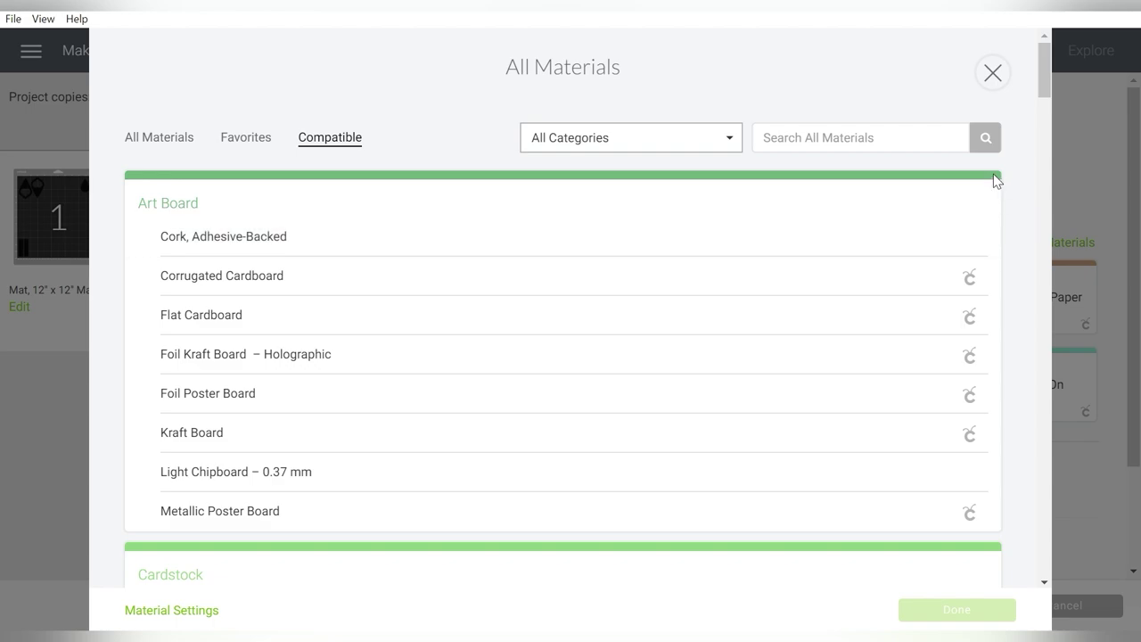
scroll(1041, 445, down, 20)
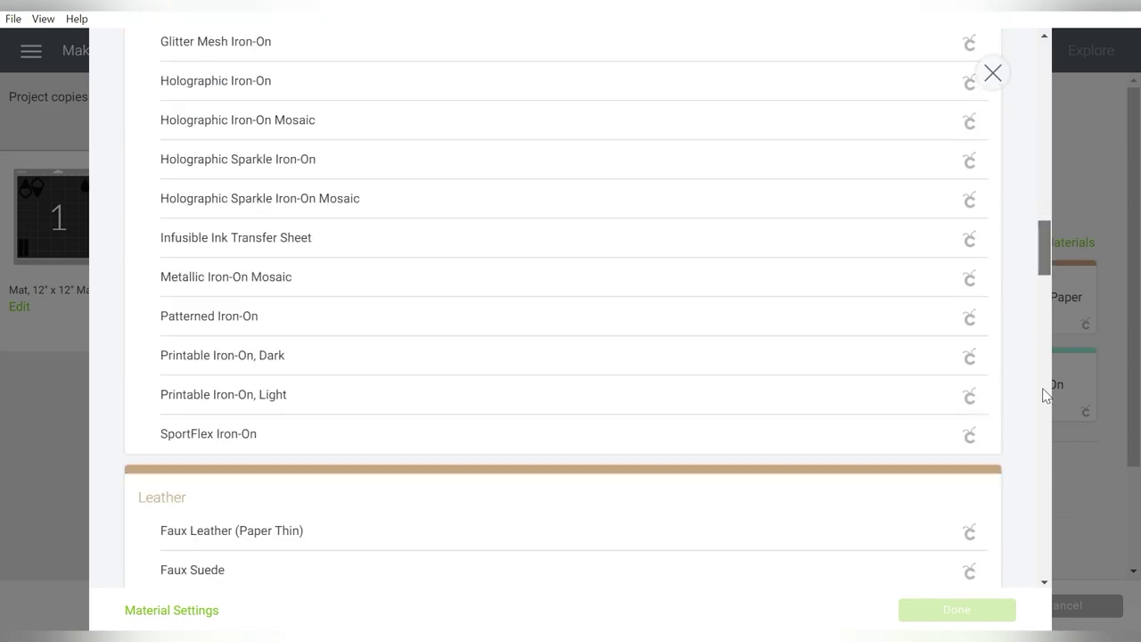
In Material Settings, add a new custom material and start typing the name Custom Leatherette
click(191, 610)
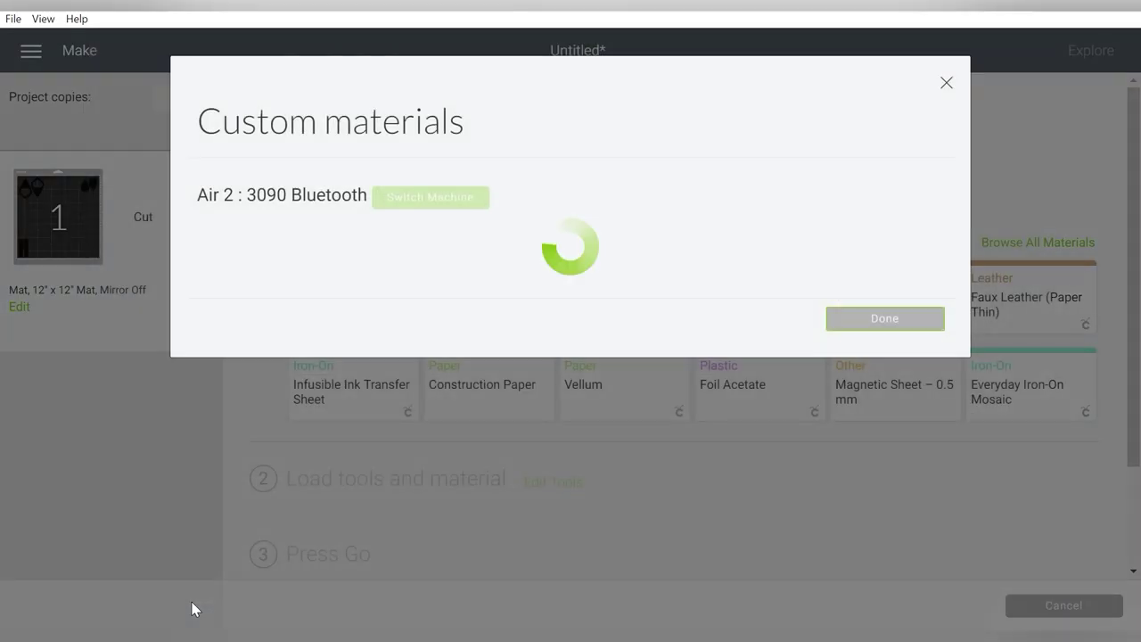
scroll(873, 227, down, 20)
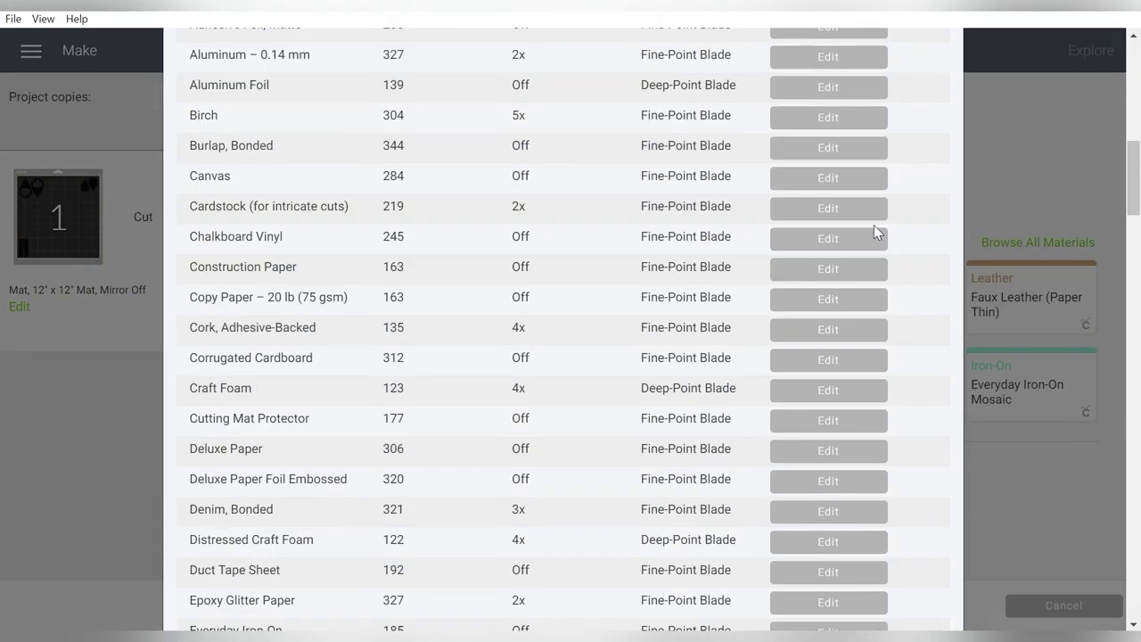
scroll(874, 232, down, 1)
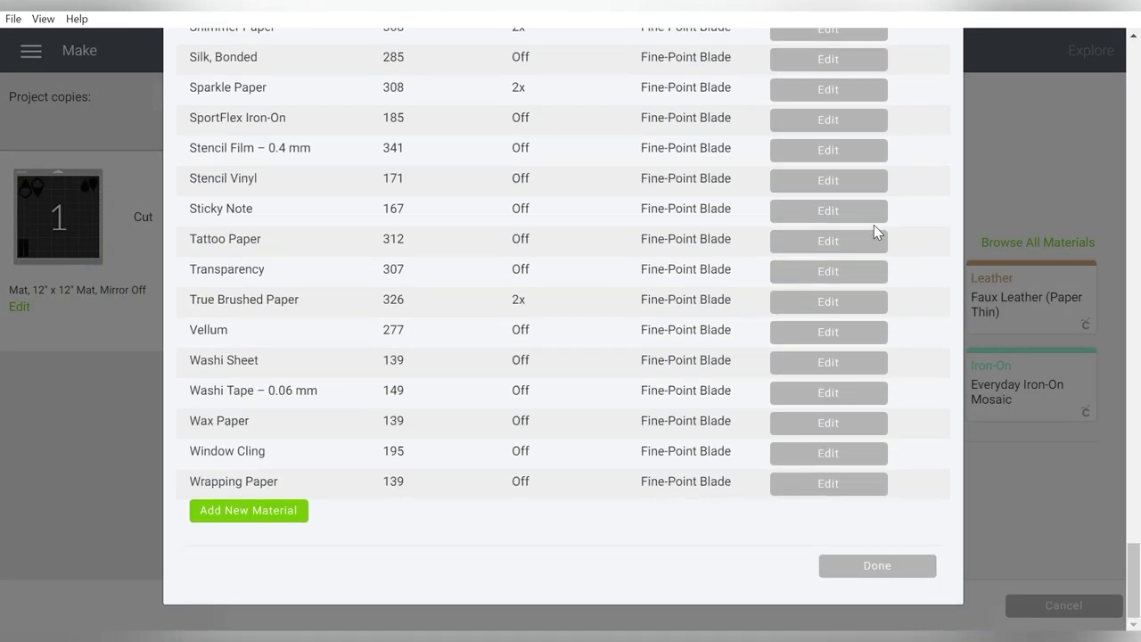
click(291, 517)
scroll(398, 478, down, 2)
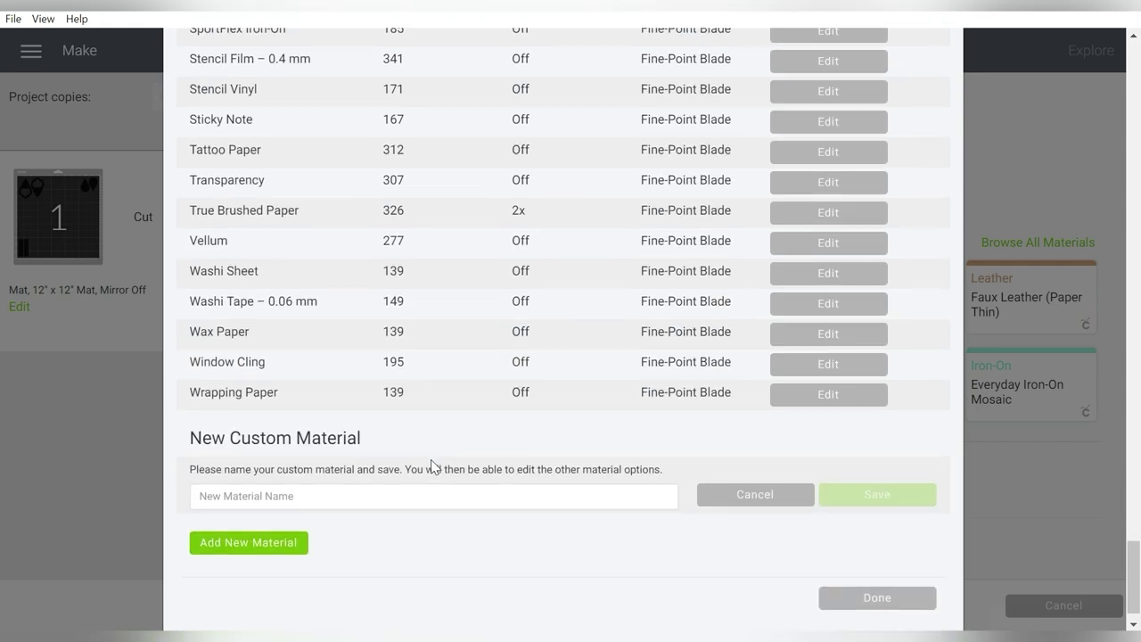
click(435, 462)
text(Leatherette)
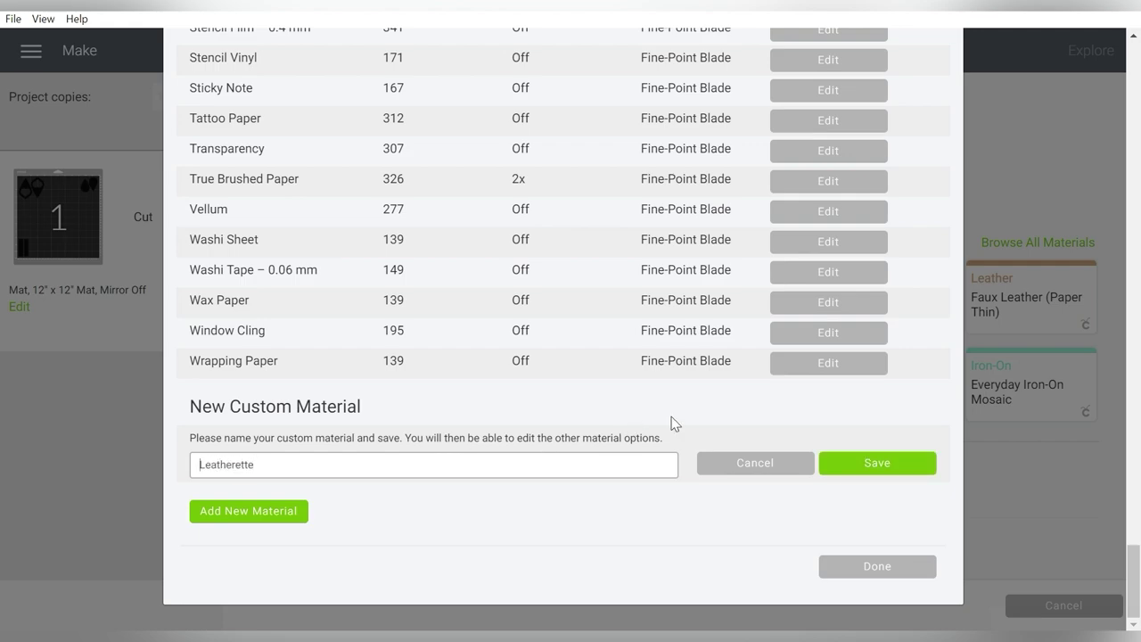
text(Custom)
Save Custom Leatherette and review its row: pressure 150, multi-cut Off, Fine-Point Blade
click(873, 464)
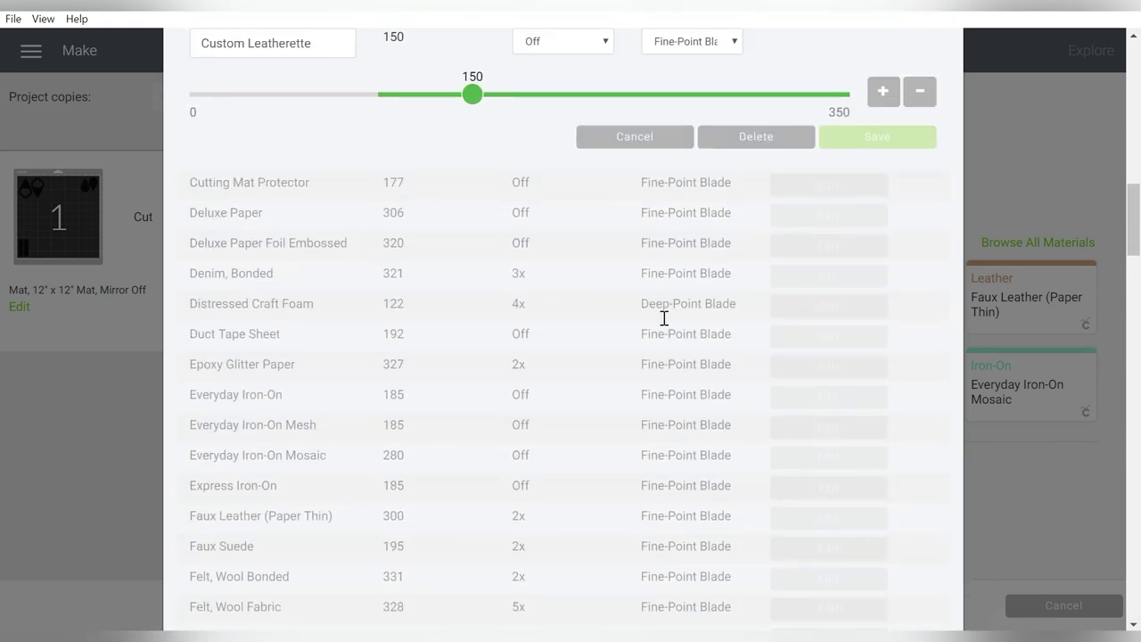
triple_click(1132, 210)
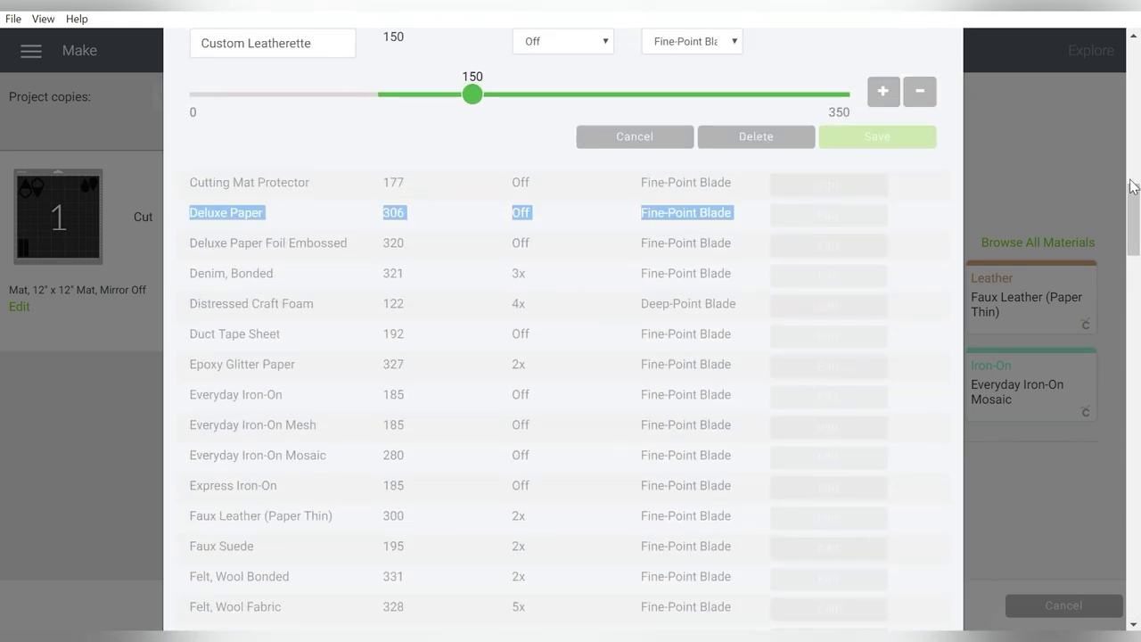
scroll(1132, 210, up, 3)
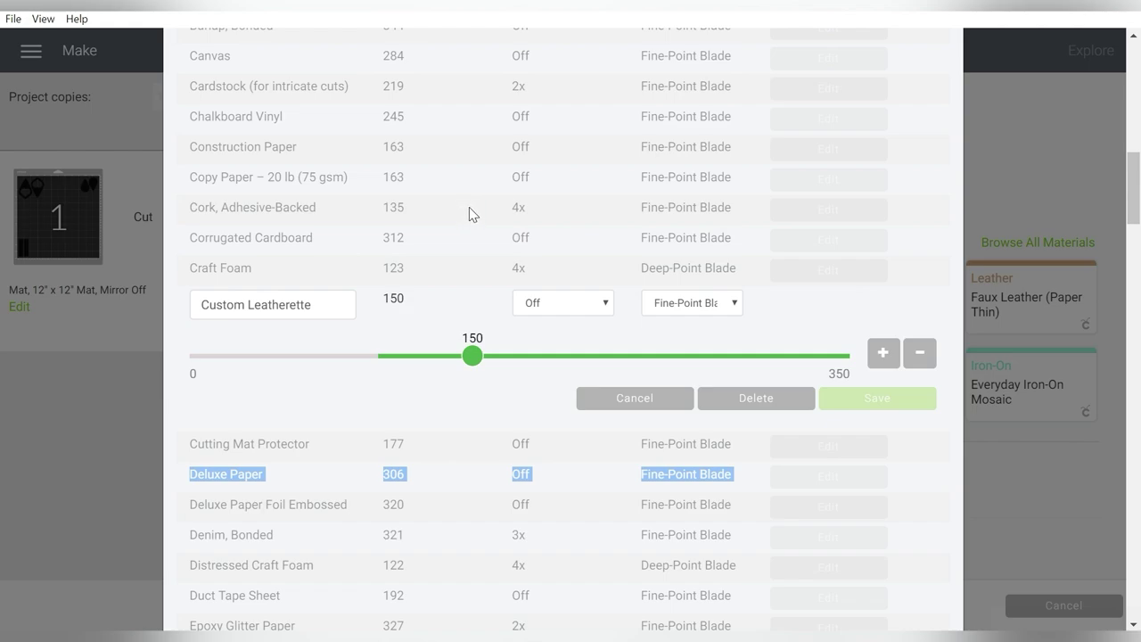
Set Custom Leatherette's pressure to 350 with multi-cut Off and save it
drag(474, 357, 873, 352)
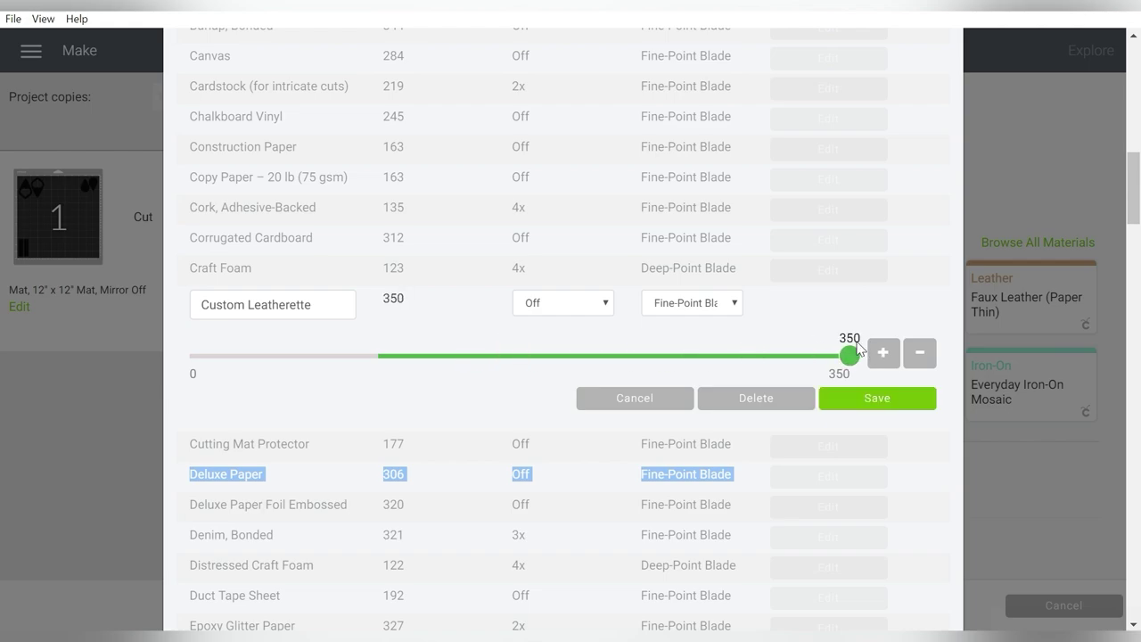
click(562, 308)
click(557, 306)
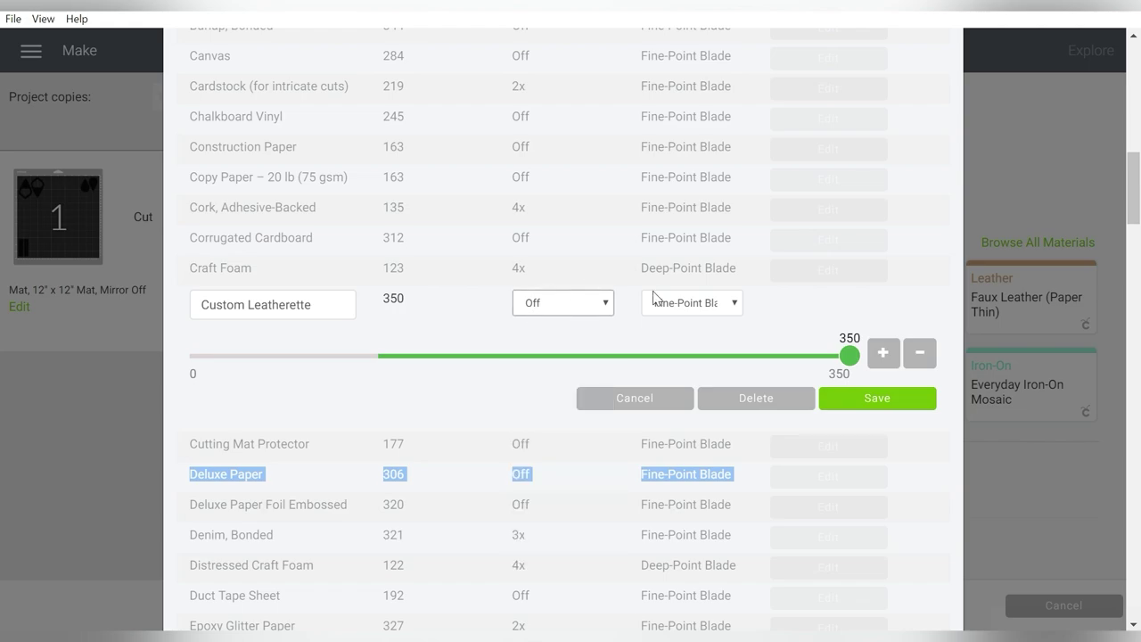
click(864, 399)
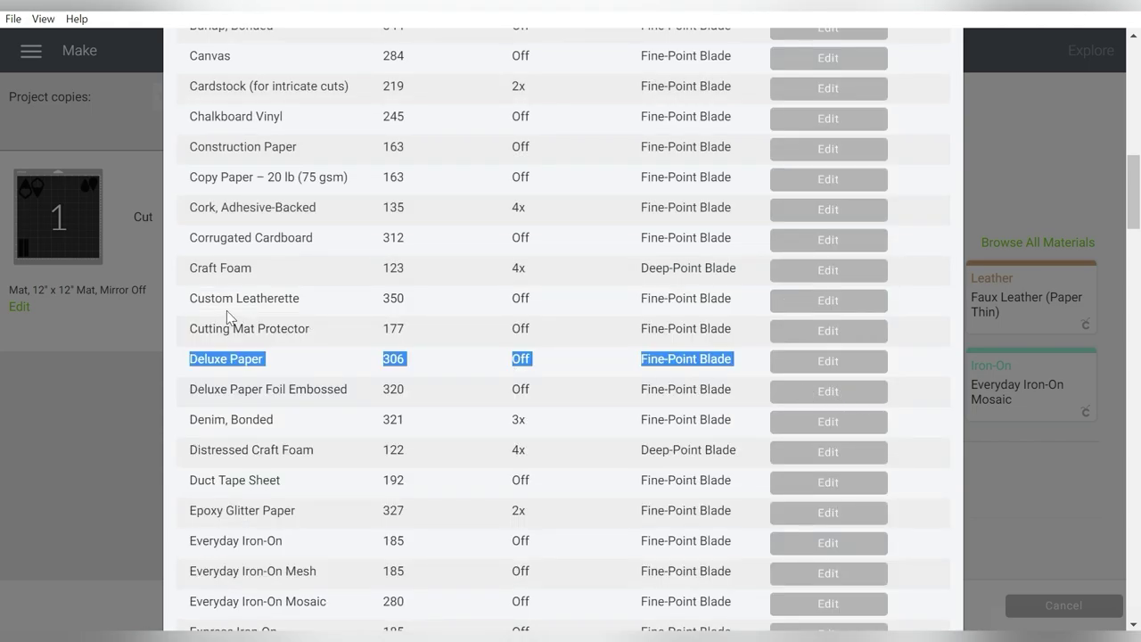
drag(198, 297, 722, 298)
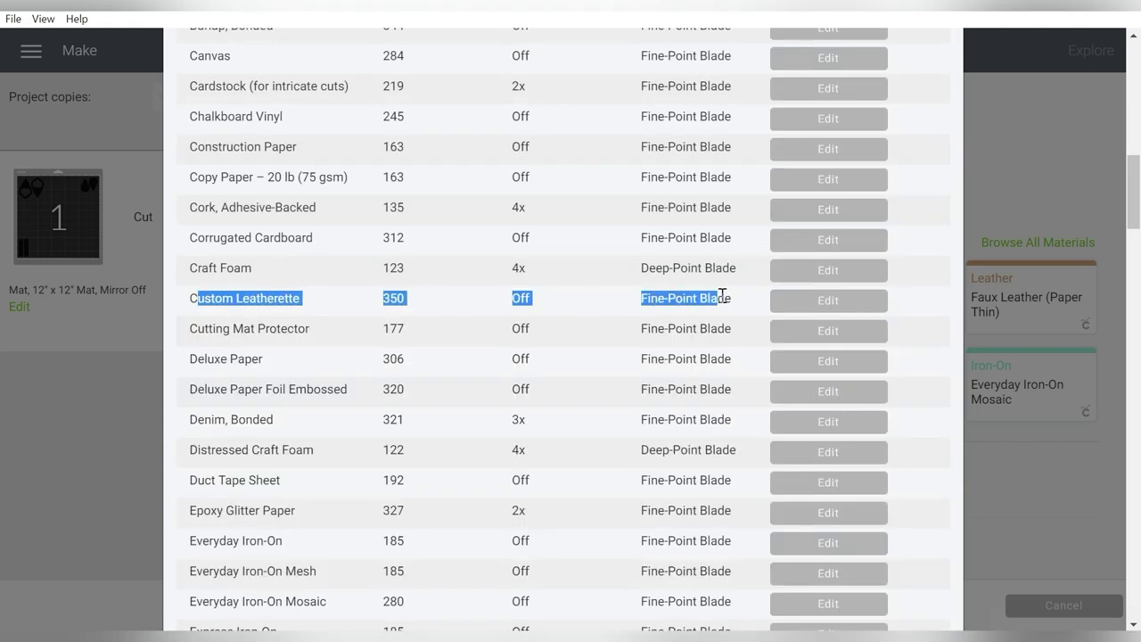
scroll(722, 299, up, 10)
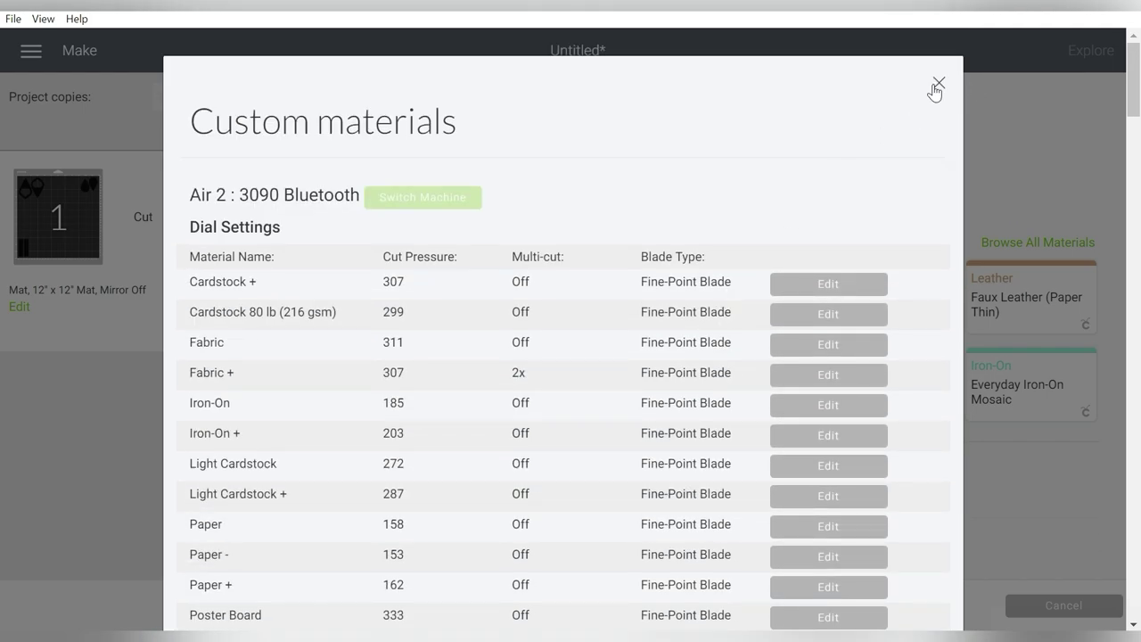
Search materials for 'custom' and choose Custom Leatherette as the base material
click(936, 84)
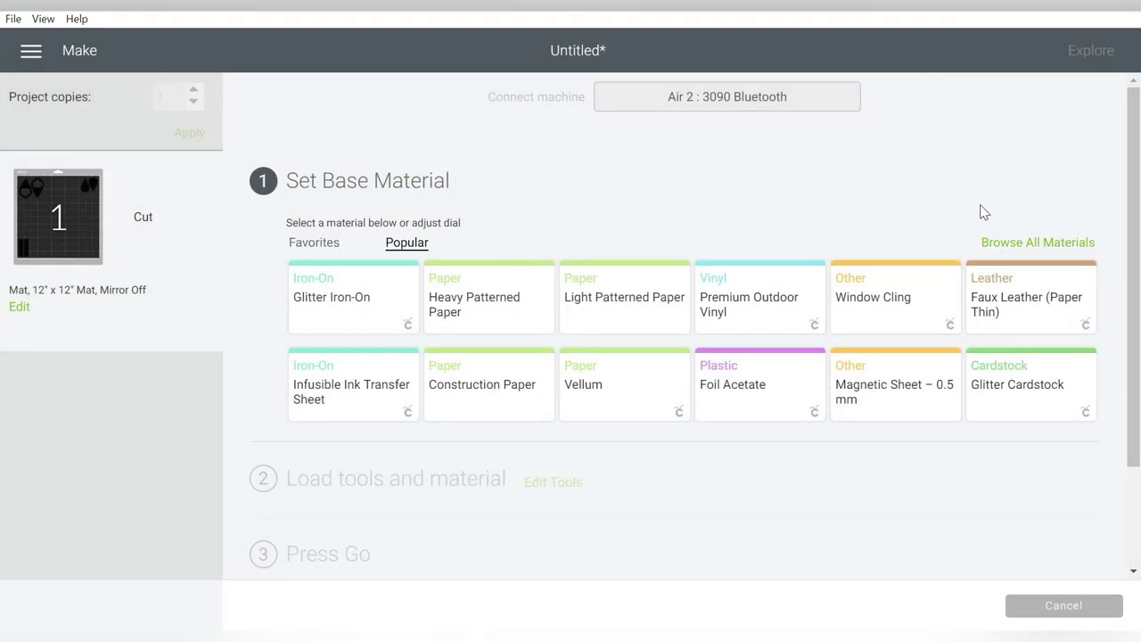
click(1010, 249)
click(812, 140)
text(custom)
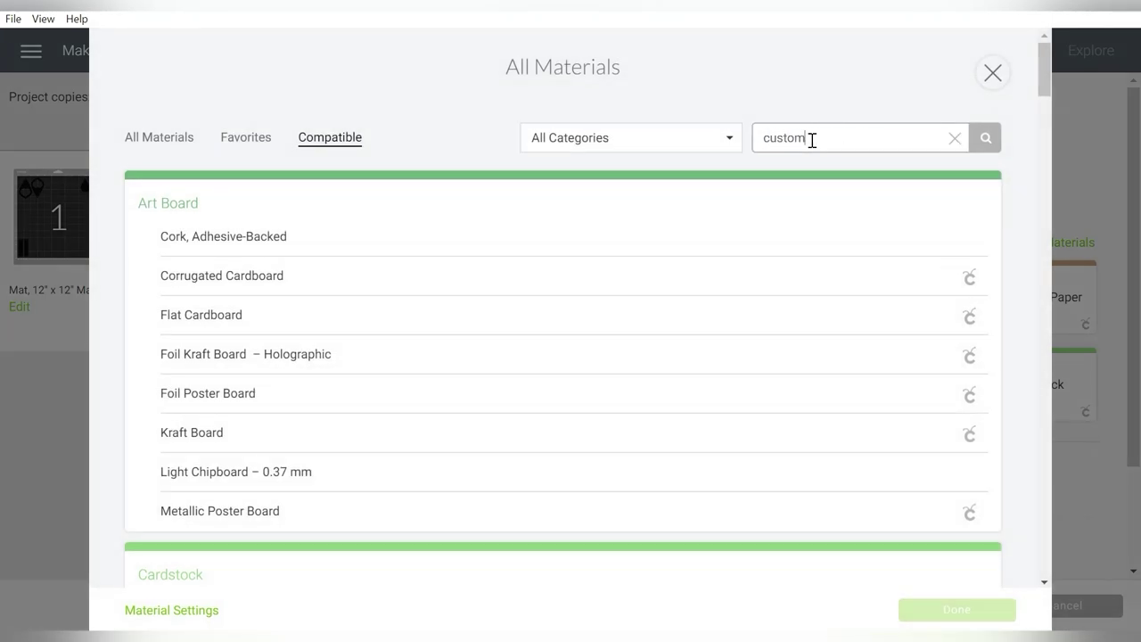
click(987, 141)
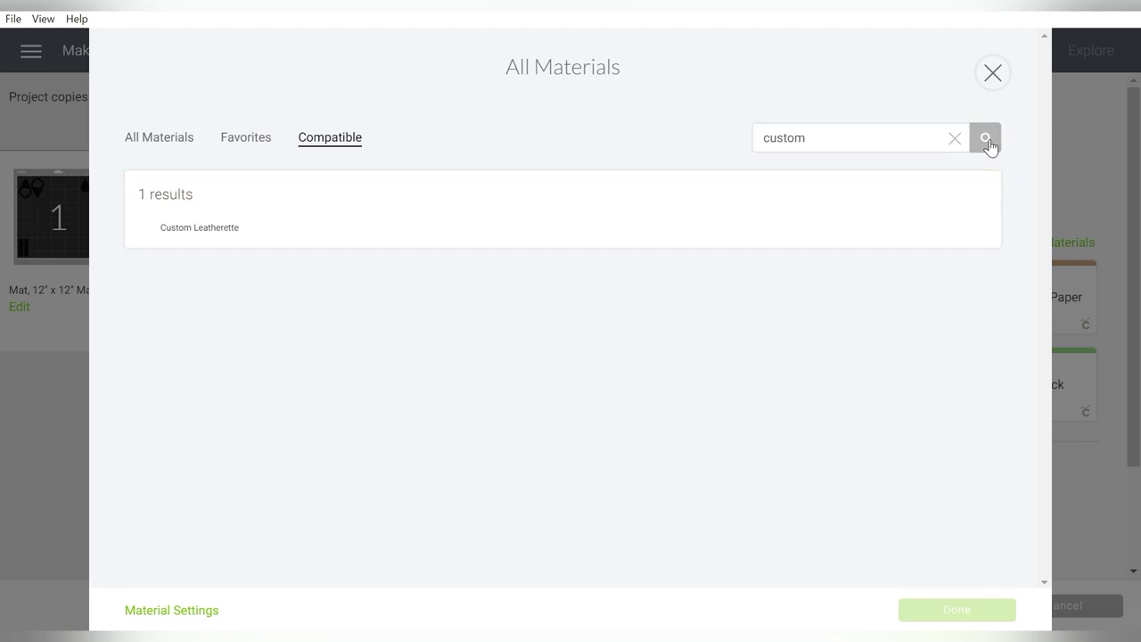
click(227, 226)
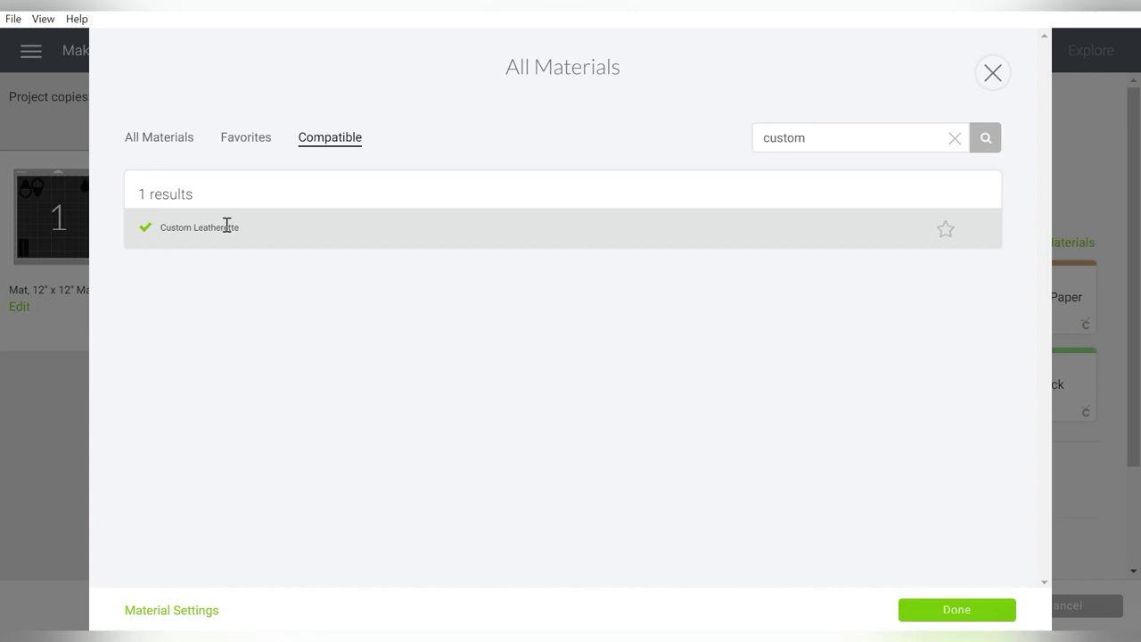
click(951, 614)
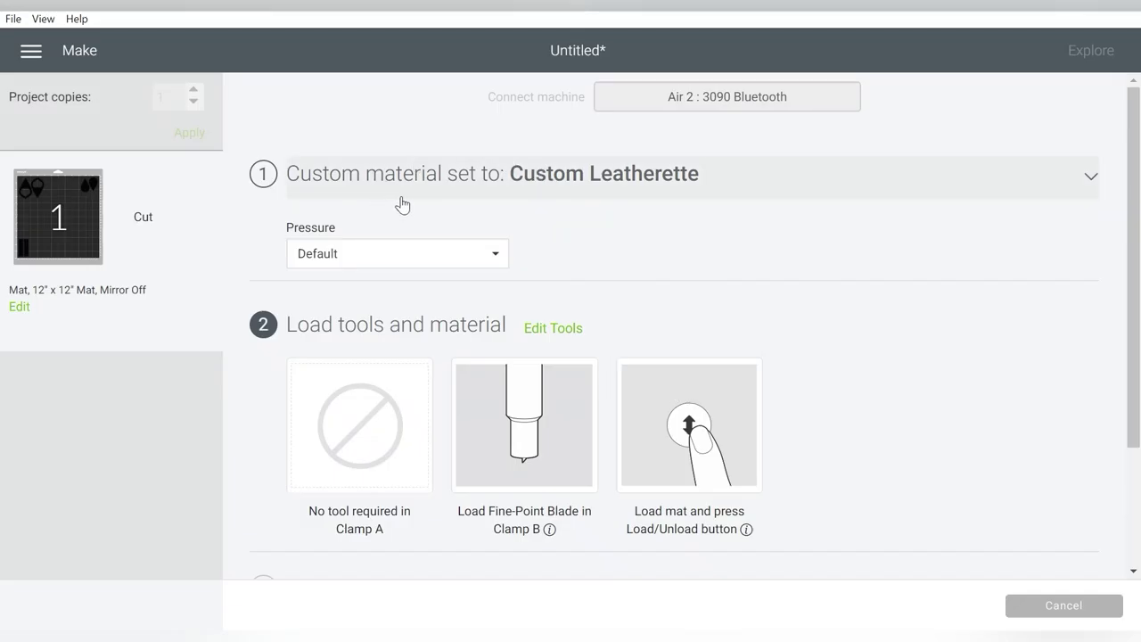
Change the cut pressure from Default to More
click(469, 258)
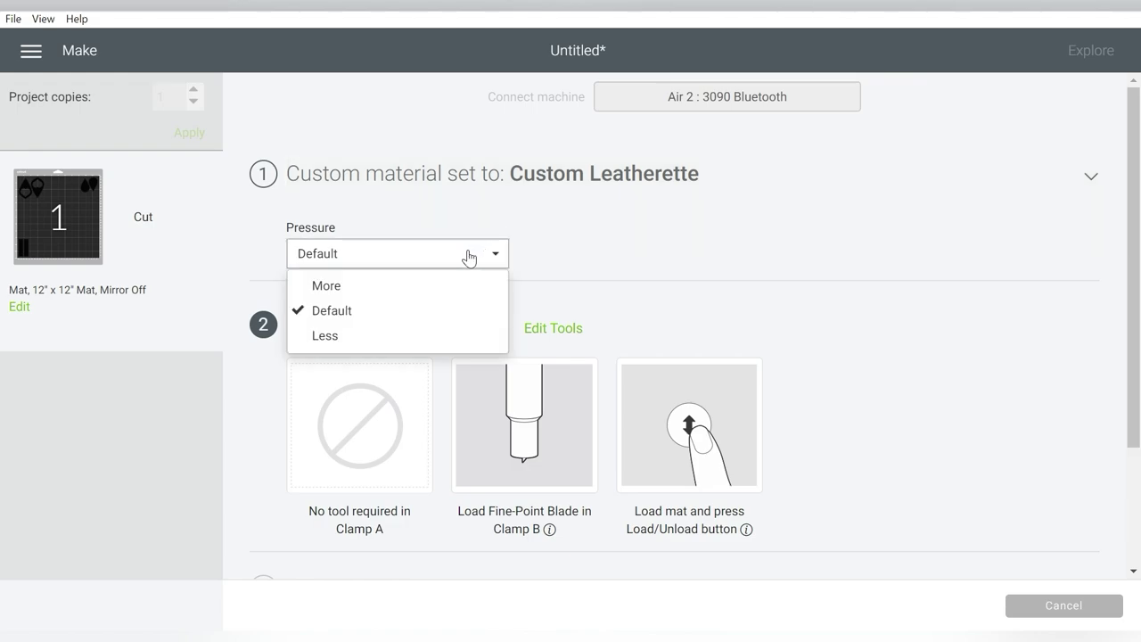
click(439, 287)
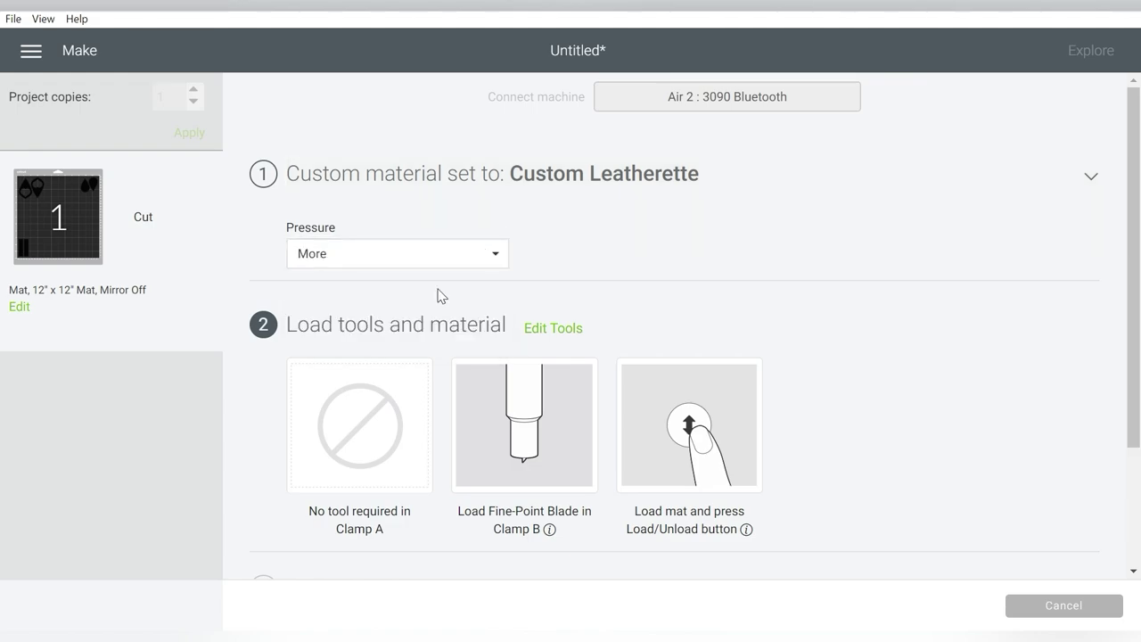